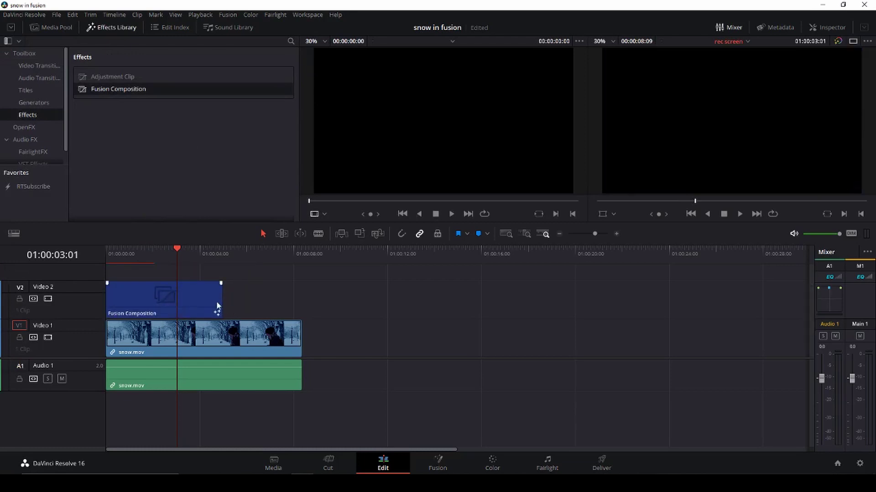
- Extend the Fusion Composition clip on Video 2 to match the full length of the snow.mov clip below it
left_click_drag(221, 310, 299, 312)
left_click_drag(179, 251, 266, 252)
left_click(301, 269)
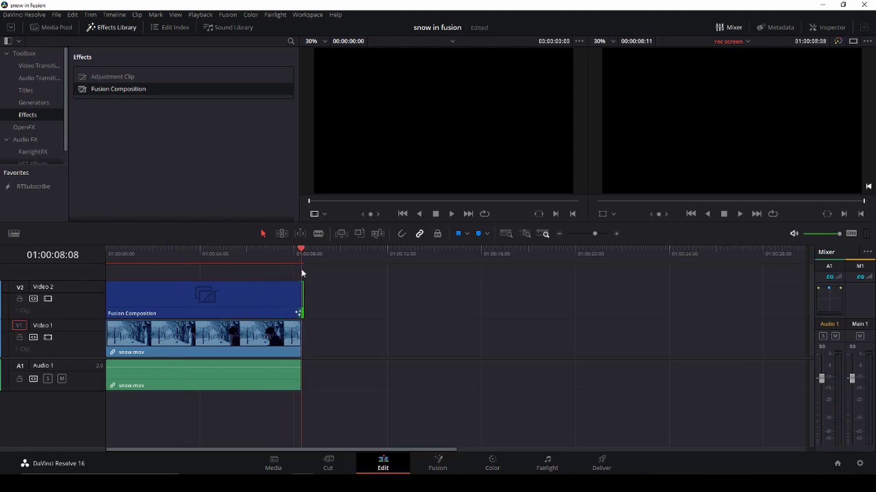
left_click_drag(302, 300, 299, 299)
left_click_drag(300, 250, 209, 268)
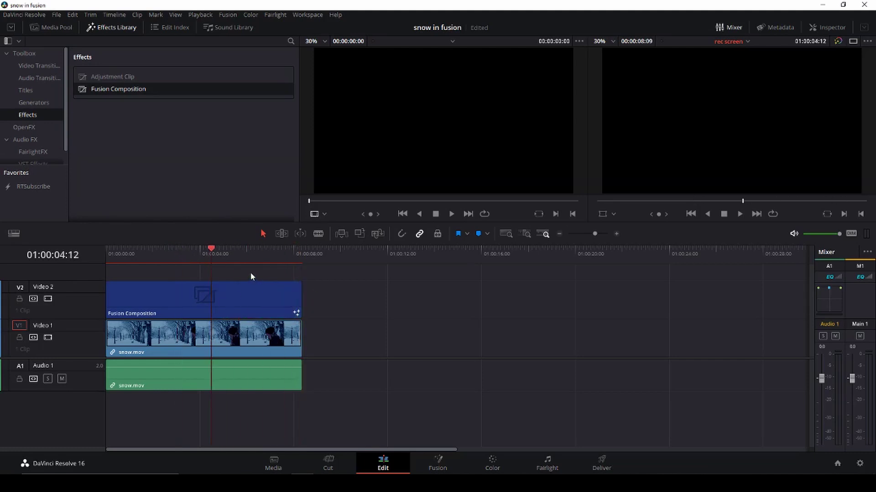
- Open the composition in the Fusion page, comparing its node graph with the snow clip's before returning to the empty composition
left_click(439, 461)
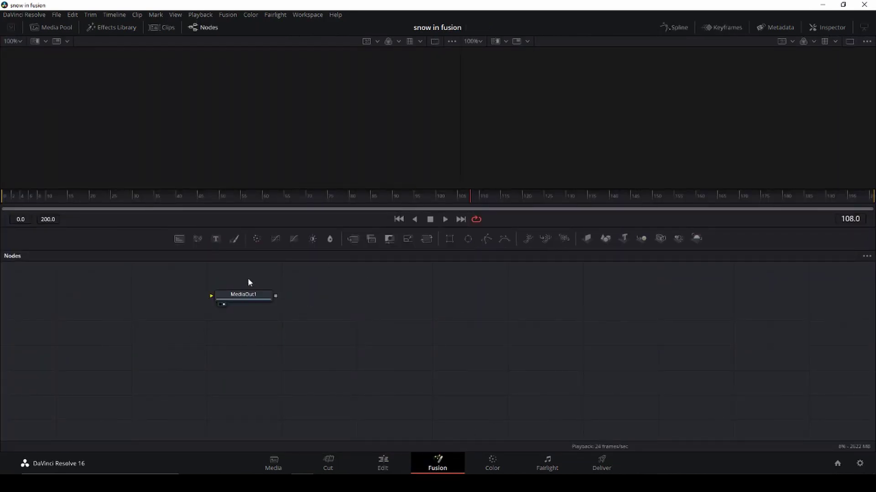
left_click(161, 28)
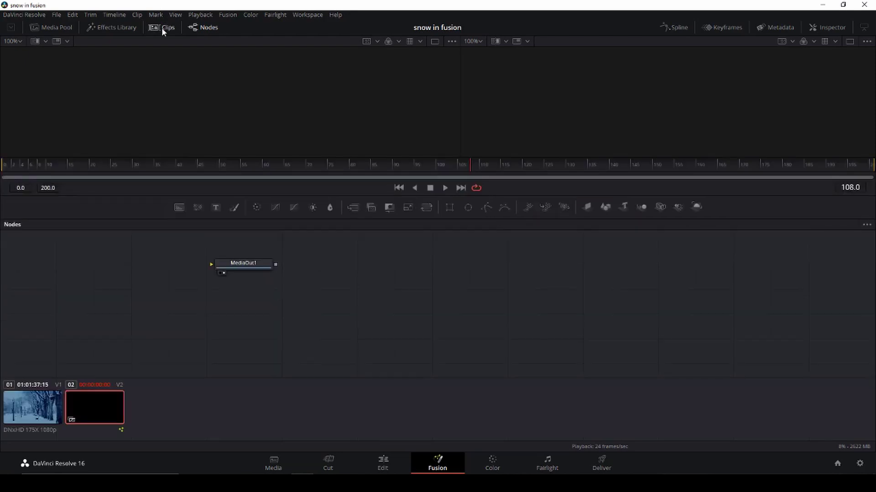
left_click(40, 415)
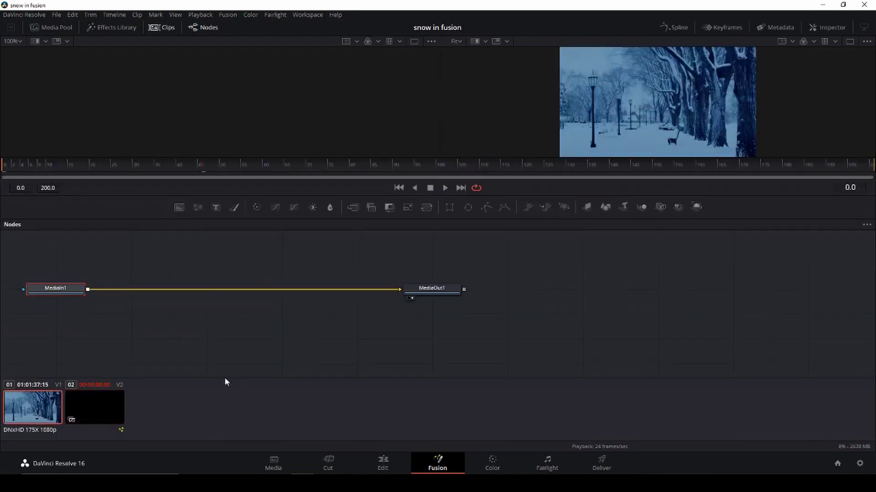
left_click(109, 408)
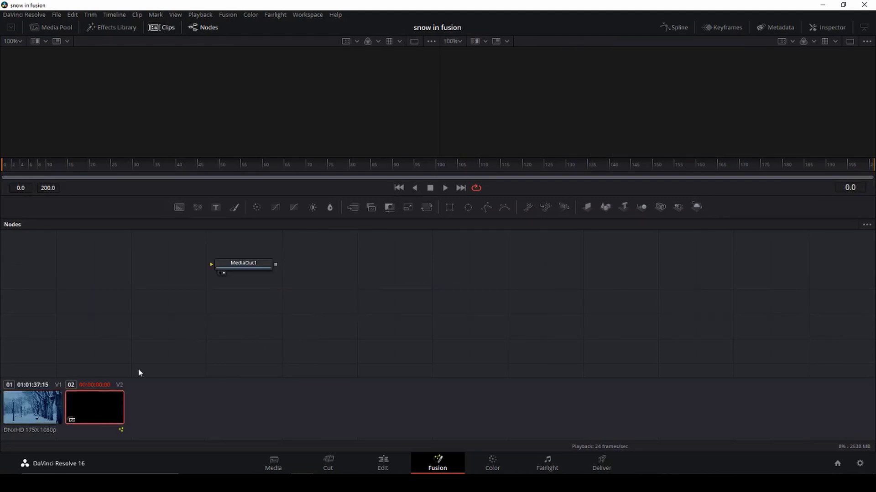
left_click(171, 28)
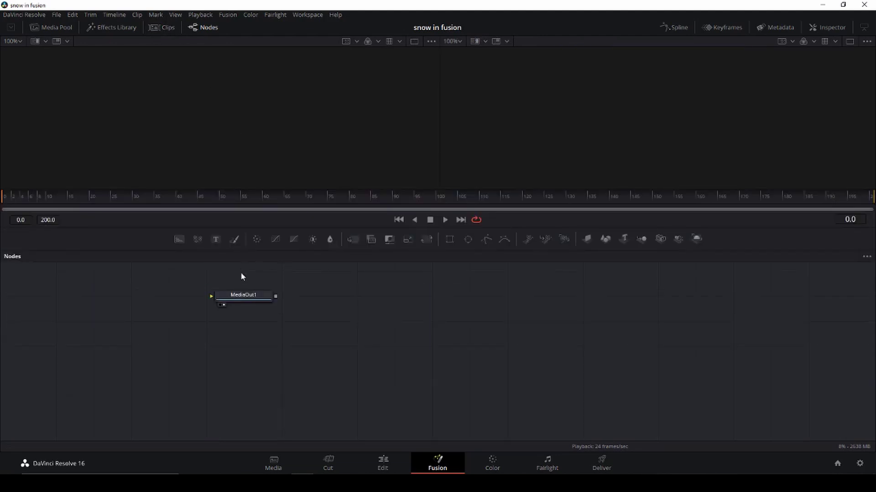
- Add a pEmitter node, spacing it well apart from MediaOut1 in the node graph
left_click_drag(250, 296, 637, 314)
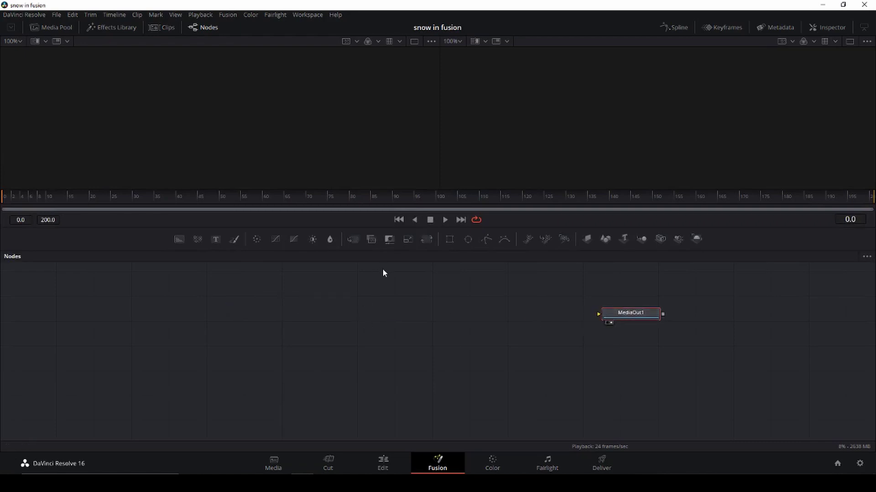
scroll(382, 272, "down", 1)
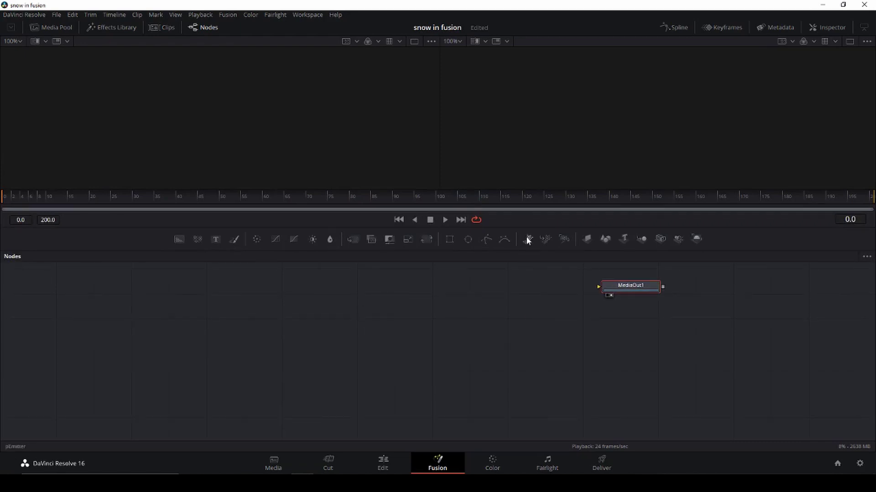
left_click(527, 241)
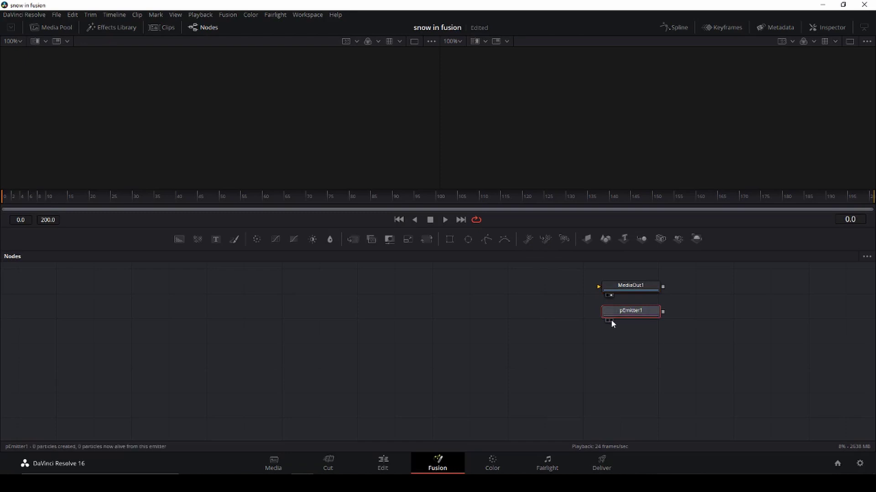
left_click_drag(611, 321, 349, 315)
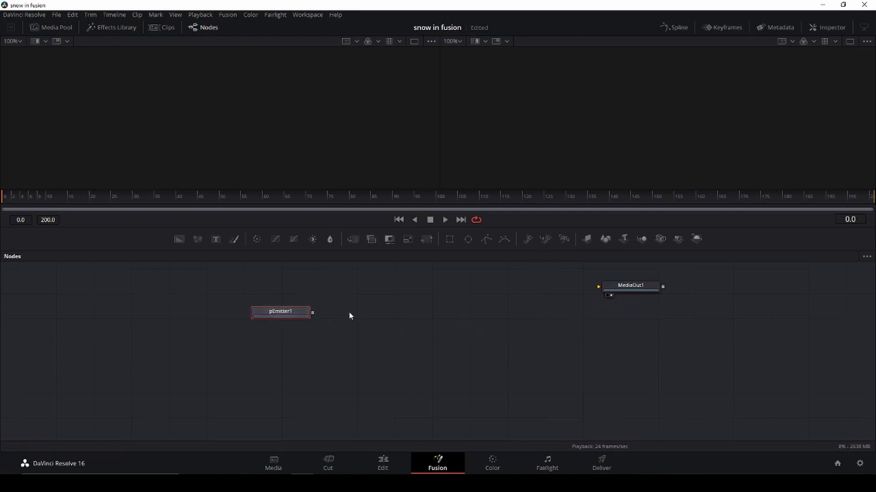
- Add a pRender node after pEmitter1, connect its output to MediaOut1, and arrange the three nodes in a row
left_click(568, 241)
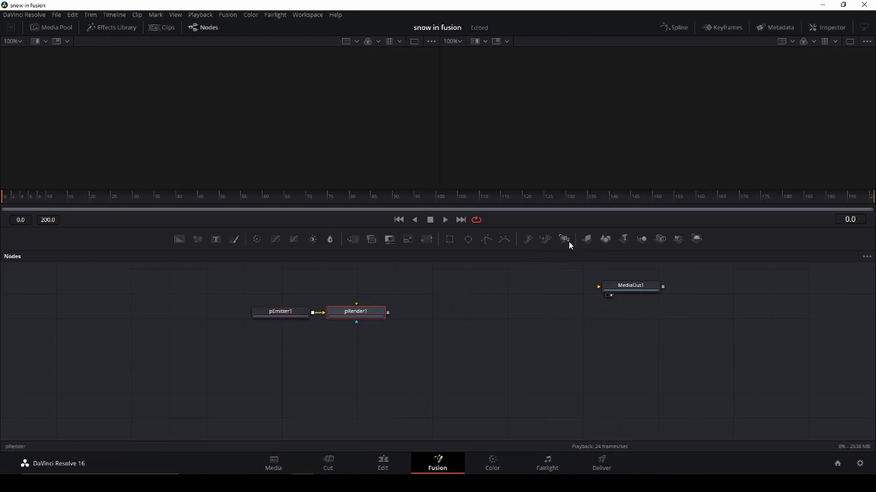
left_click_drag(367, 312, 408, 324)
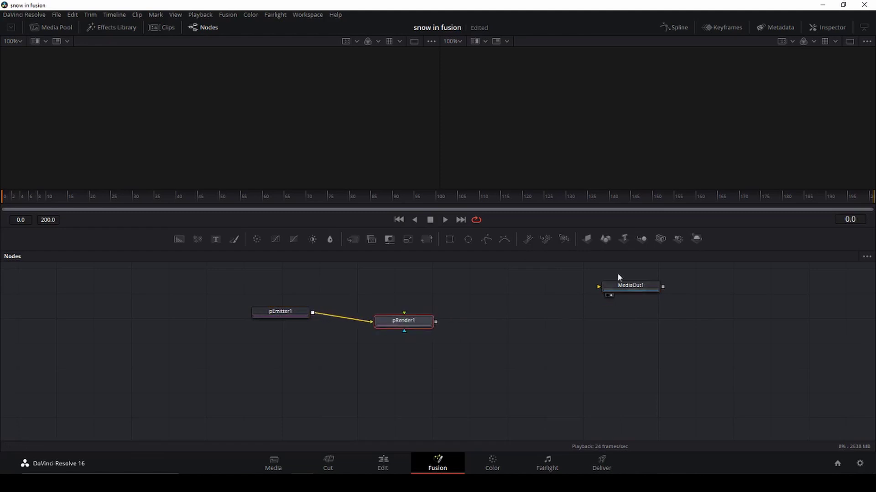
left_click_drag(617, 287, 577, 315)
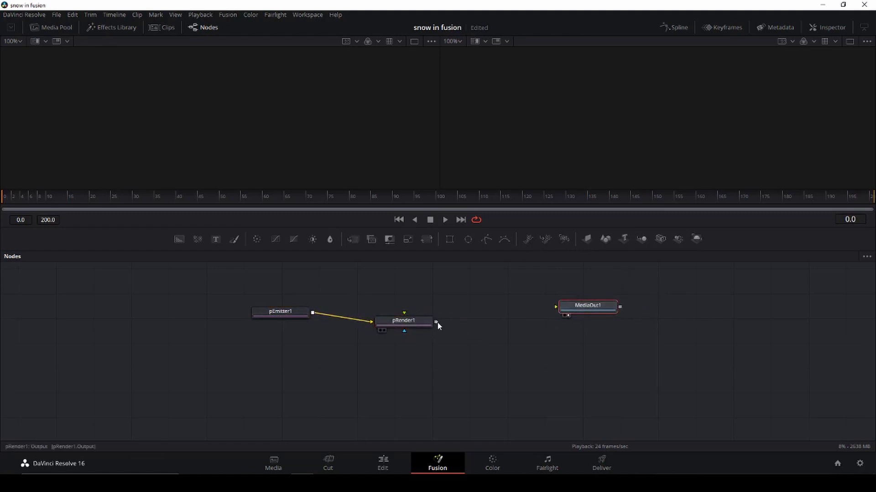
left_click_drag(436, 323, 599, 335)
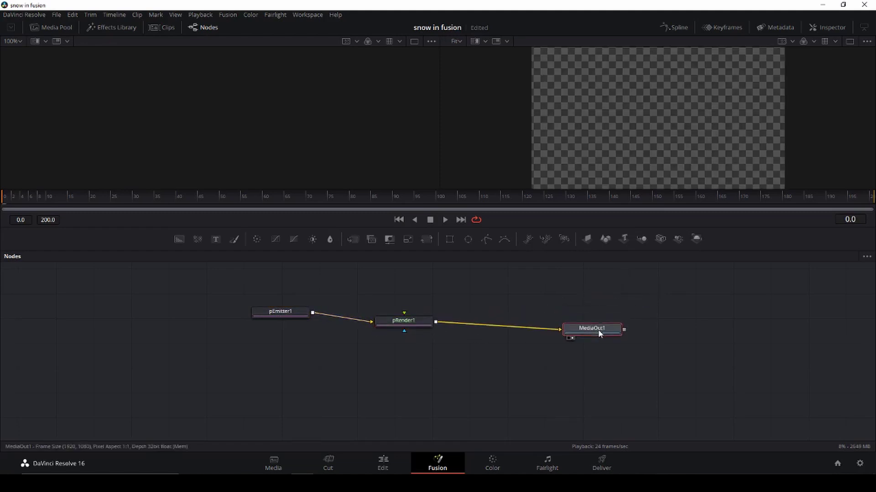
left_click_drag(285, 312, 271, 323)
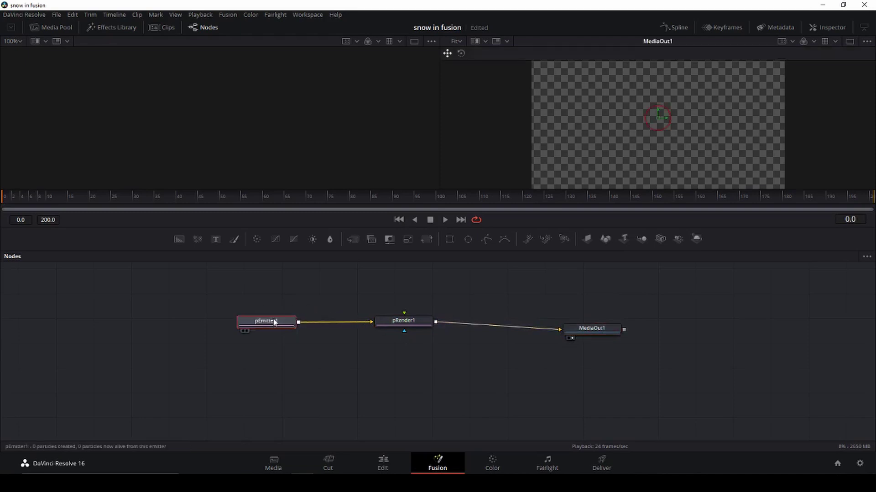
- Show the pRender1 output in the second viewer and play back the particles
key("2")
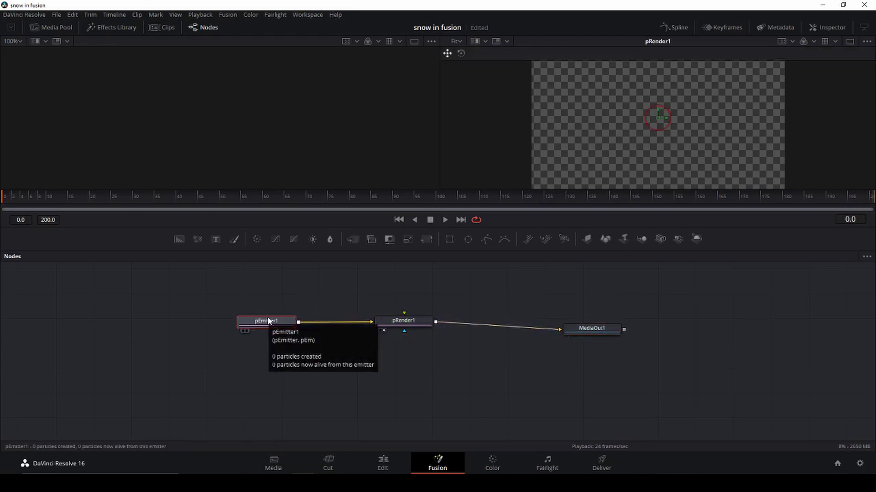
key("space")
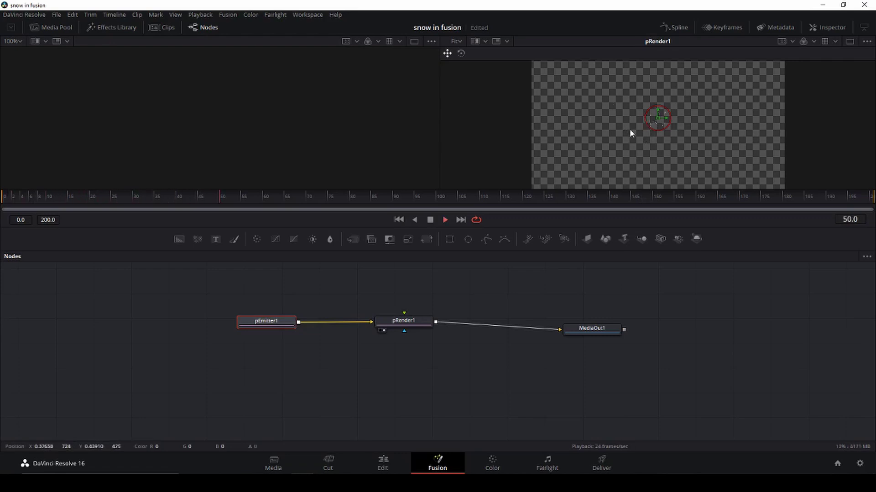
key("space")
- Enlarge the emitter's spherical region until it extends beyond the whole frame, and preview the particles
key("minus")
key("plus")
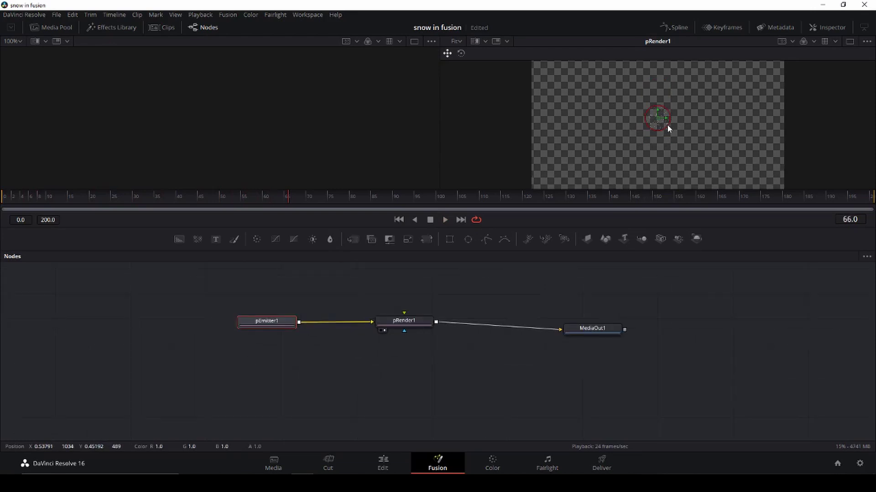
key("plus")
key("plus")
key("minus")
key("minus")
key("minus")
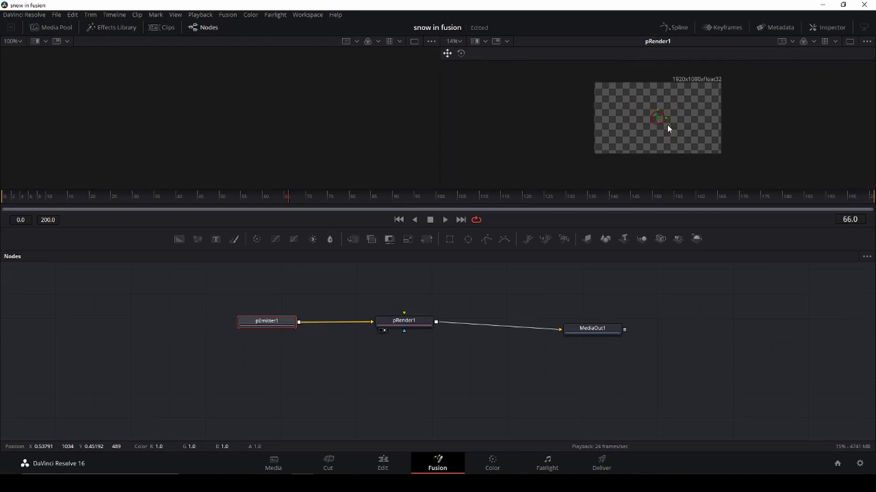
left_click_drag(665, 122, 736, 184)
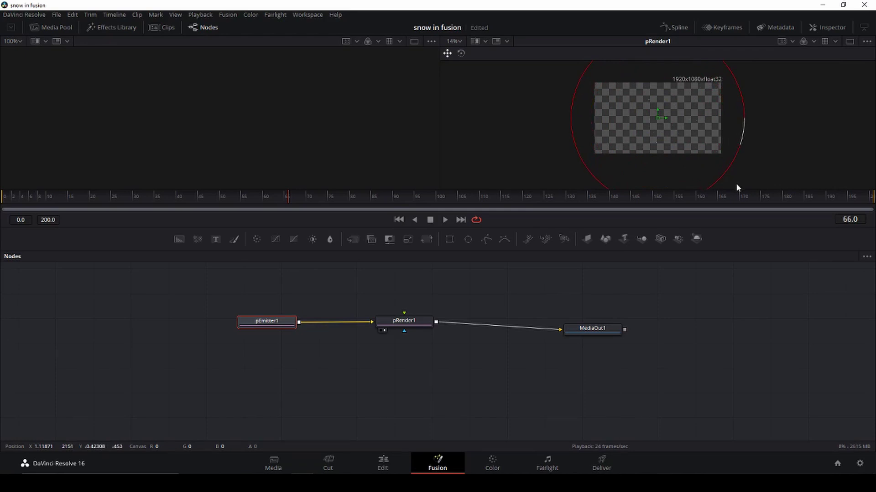
key("space")
key("space")
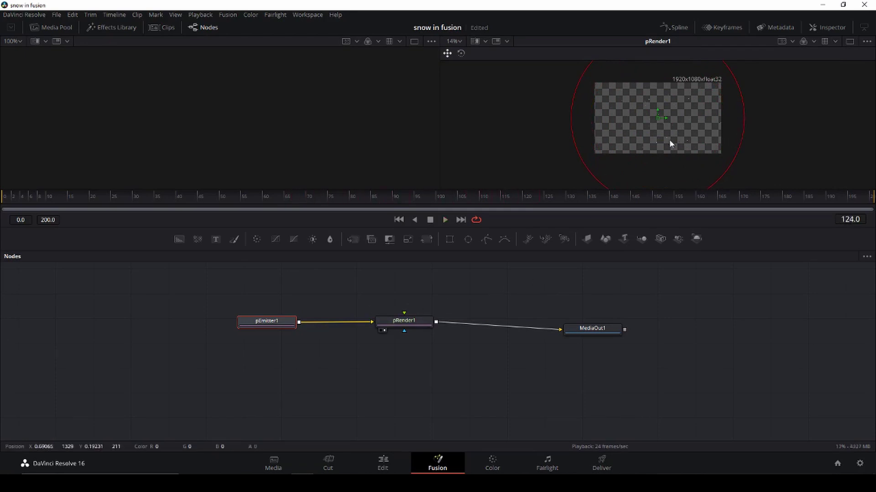
- Insert a pTurbulence node between pEmitter1 and pRender1, and space the nodes apart
left_click_drag(673, 131, 744, 132)
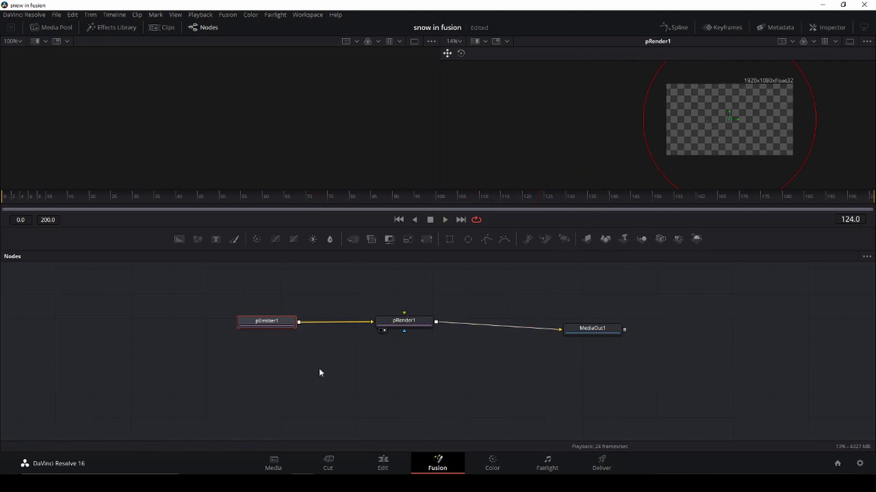
right_click(317, 323)
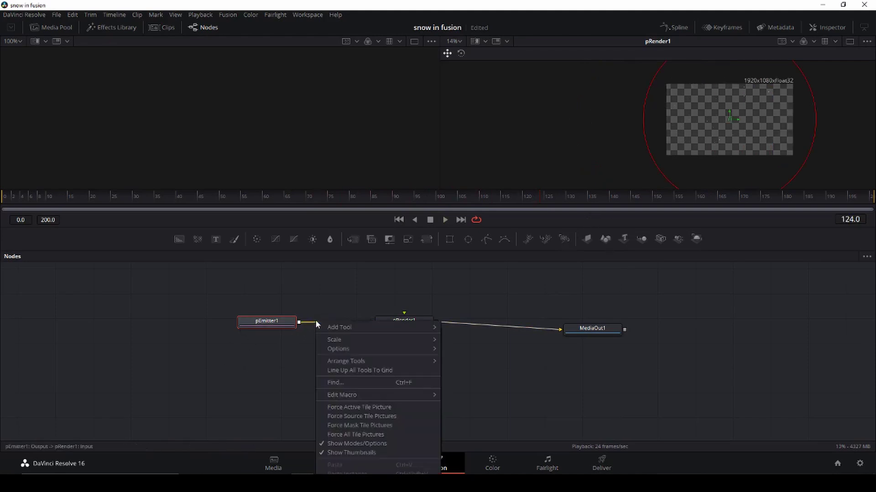
mouse_move(336, 330)
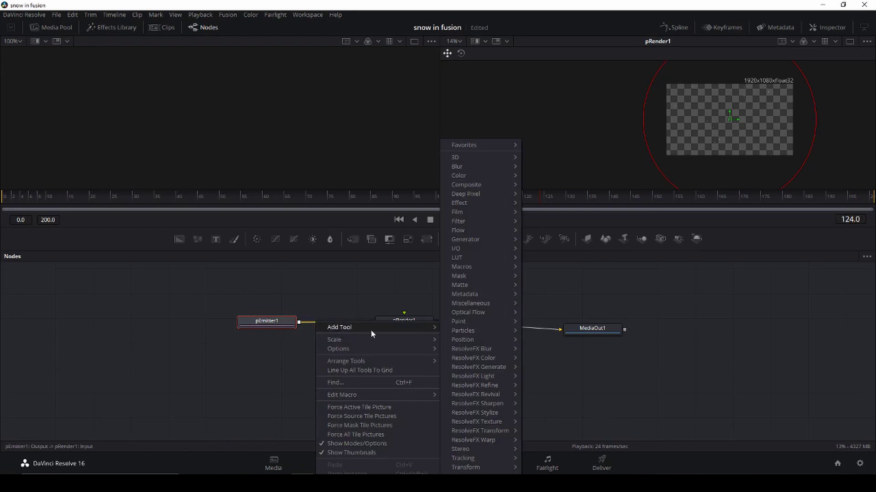
mouse_move(474, 336)
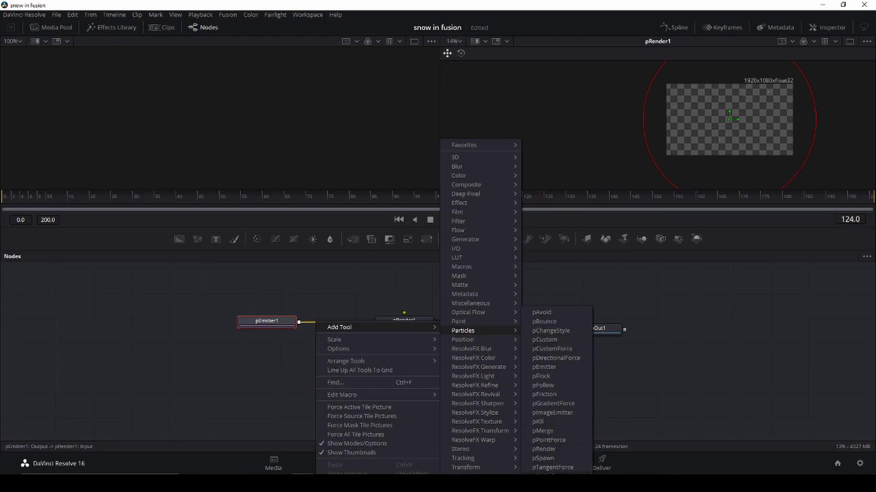
left_click(548, 476)
left_click_drag(267, 321, 196, 315)
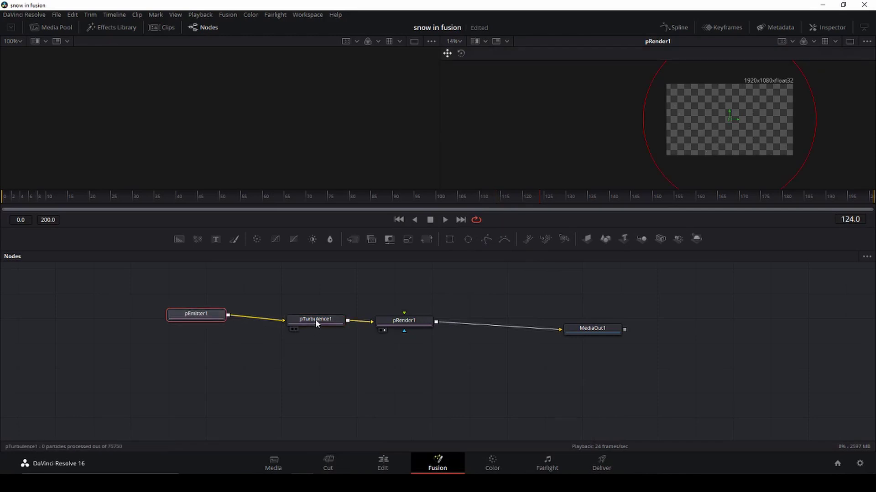
left_click_drag(316, 319, 297, 333)
- Set pEmitter1's Number to 71.7, Number Variance to 30.7 and Lifespan to 110, previewing the particles during playback
left_click(201, 313)
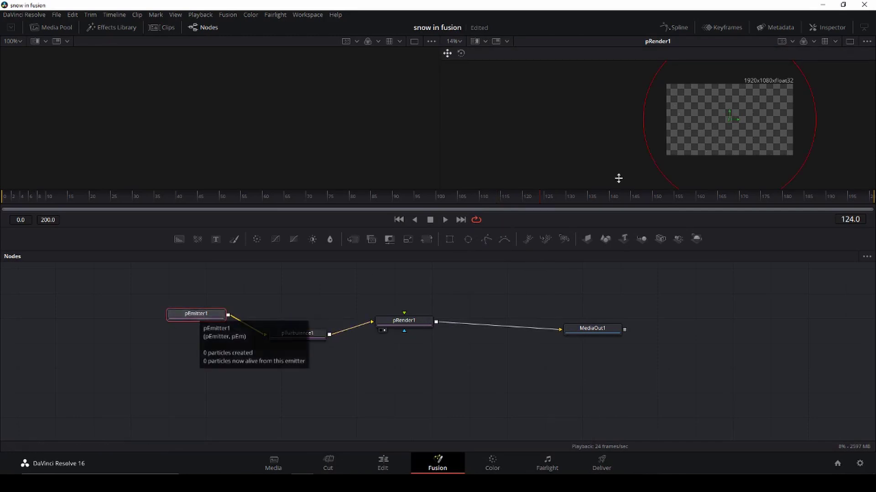
left_click(822, 27)
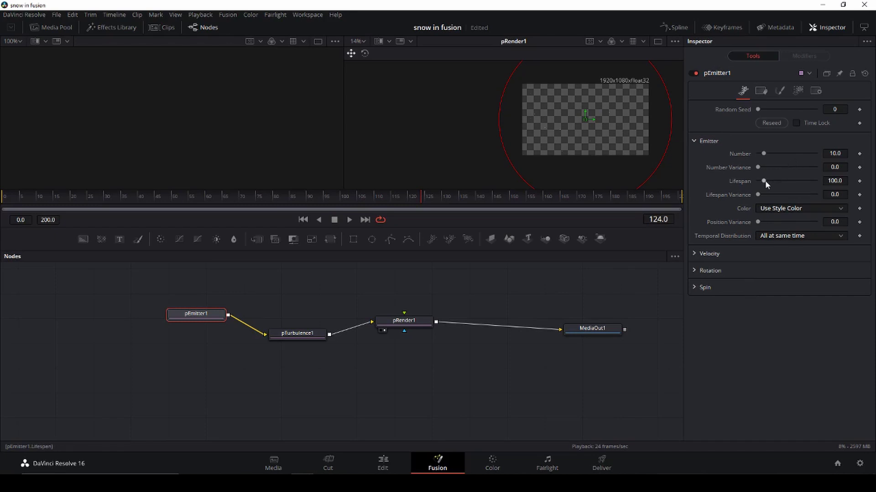
left_click_drag(765, 179, 786, 180)
left_click_drag(786, 181, 766, 183)
left_click_drag(765, 153, 800, 154)
key("space")
left_click_drag(757, 166, 774, 165)
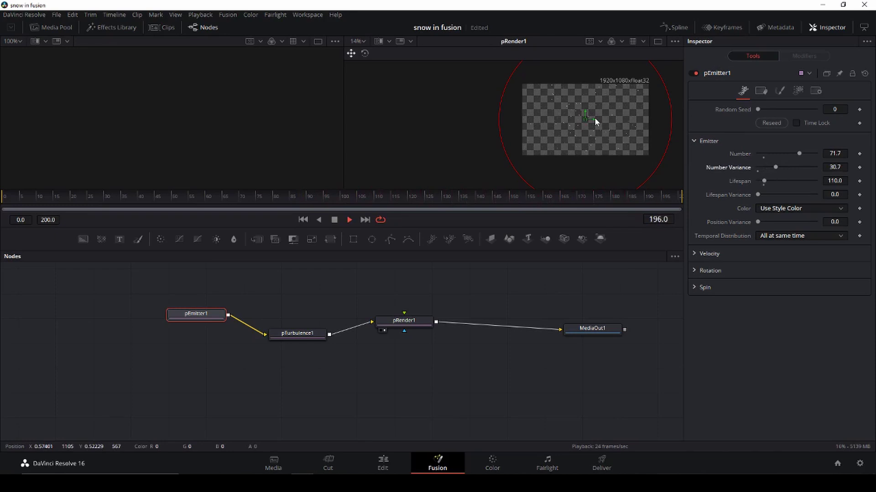
- Try the Blob particle style on pEmitter1, and switch the style to Brush
left_click(781, 91)
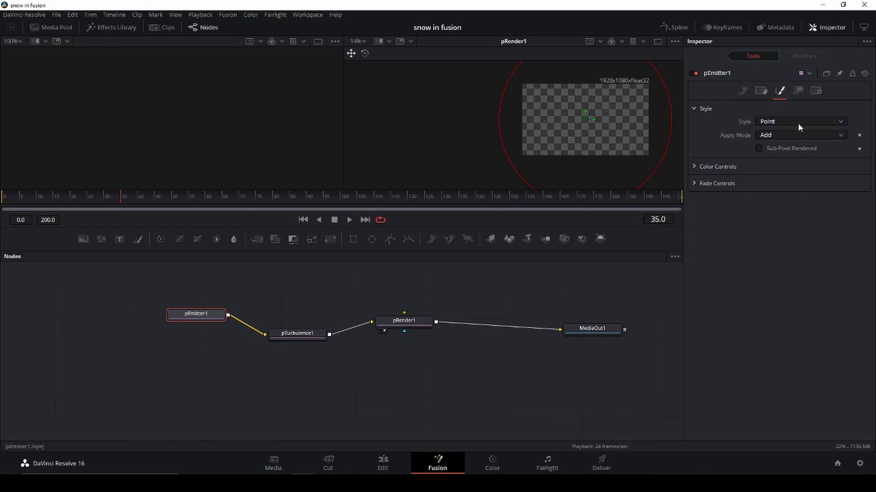
left_click(786, 121)
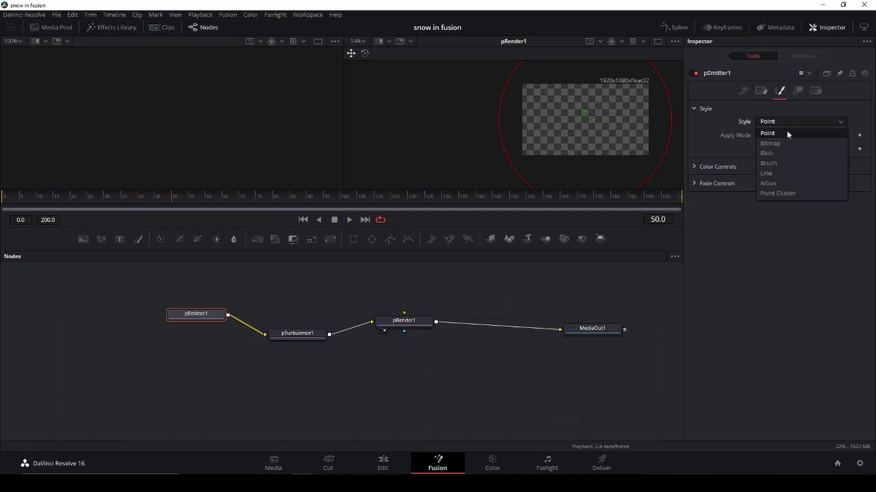
left_click(785, 155)
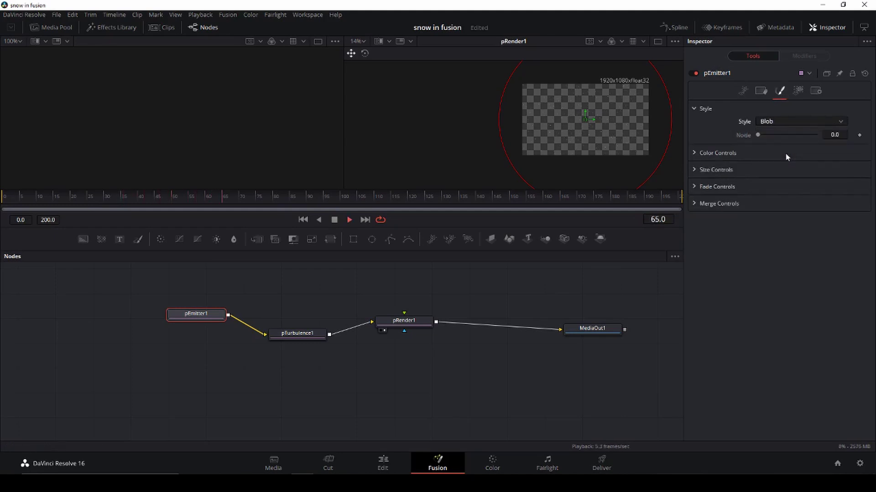
left_click(778, 121)
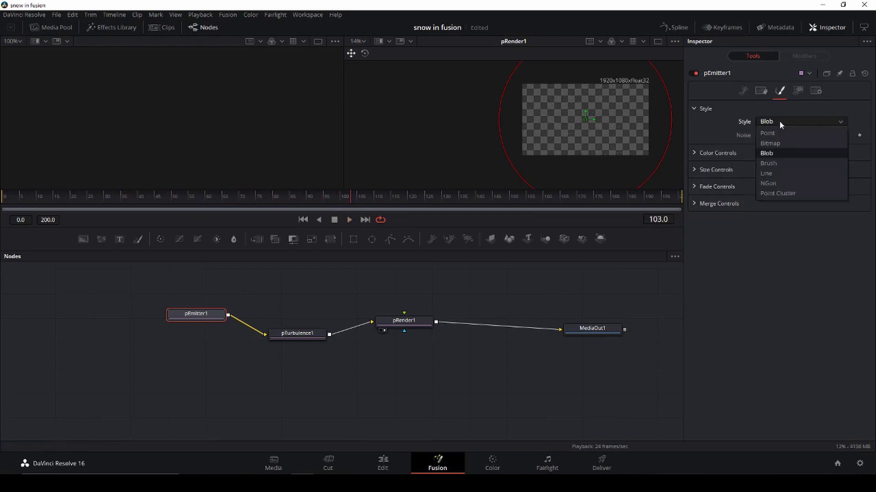
left_click(779, 163)
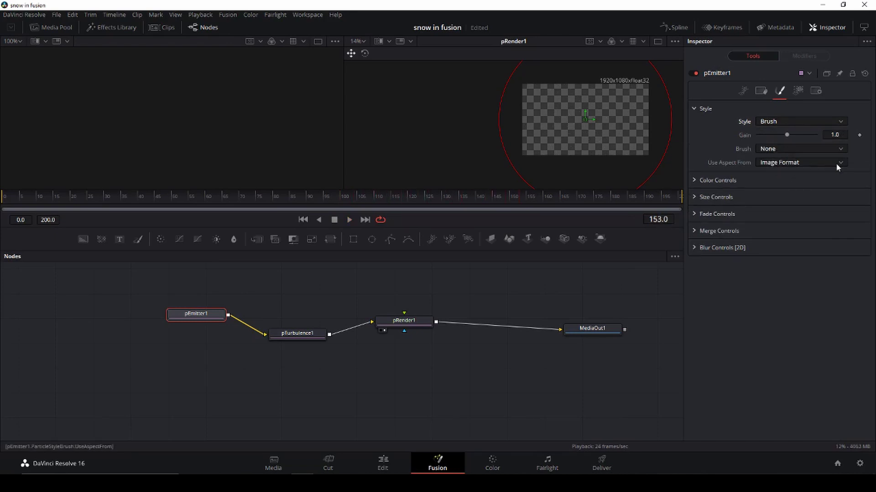
- Try the flake_1_c brush on pEmitter1, fit the frame in the viewer, and preview the particles from an earlier frame
left_click(841, 149)
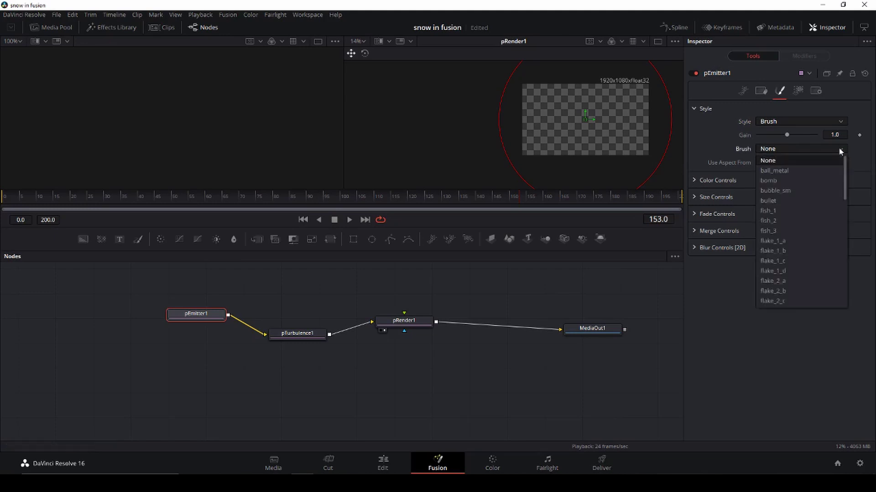
left_click(805, 261)
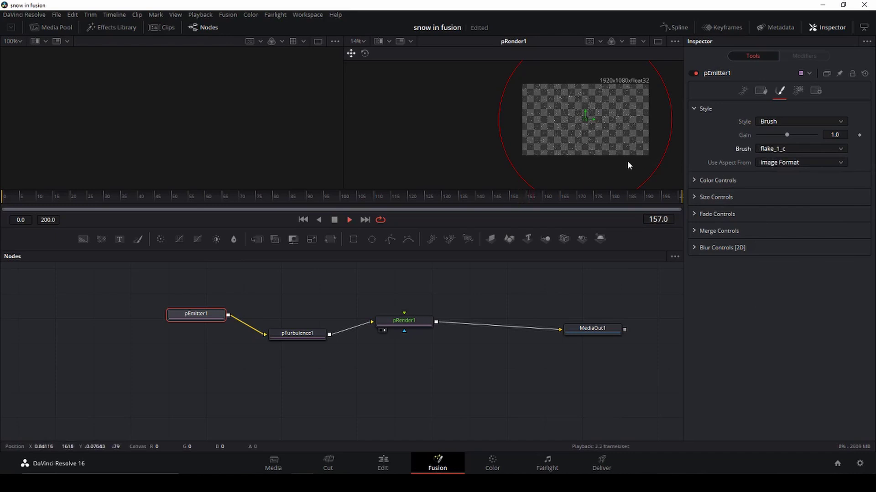
scroll(573, 131, "up", 2)
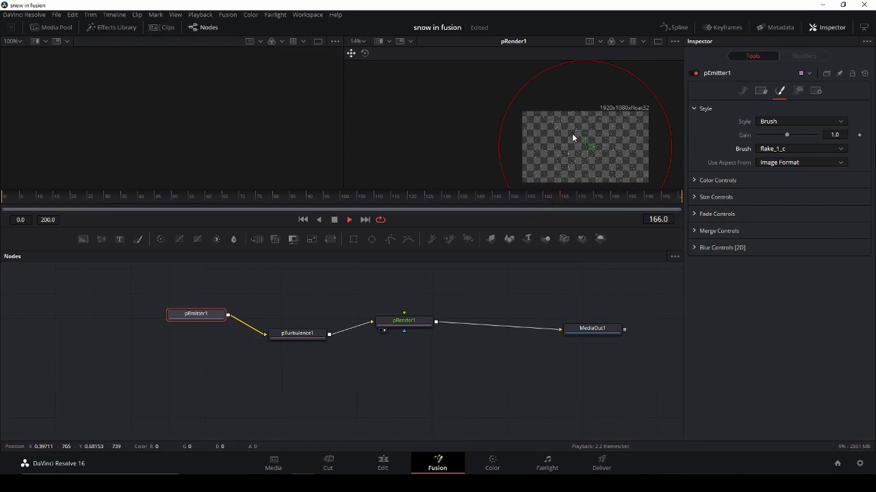
key("ctrl+f")
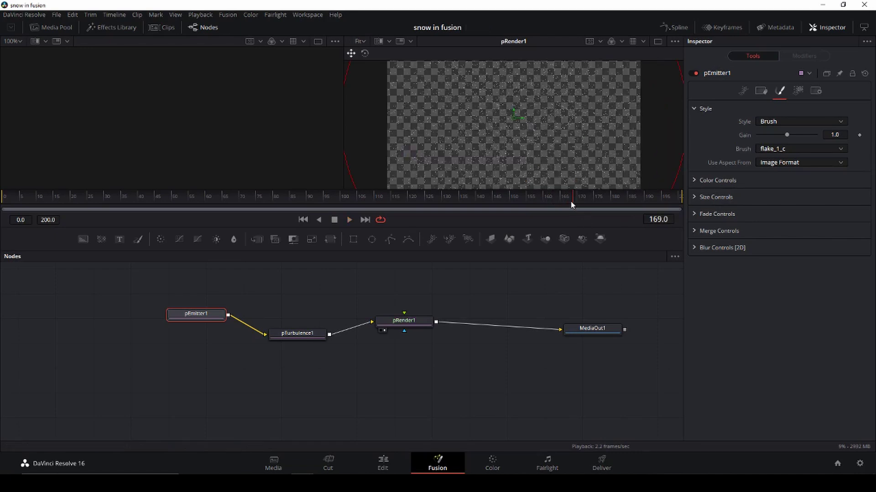
left_click_drag(572, 197, 302, 196)
scroll(467, 135, "down", 6)
scroll(467, 136, "up", 6)
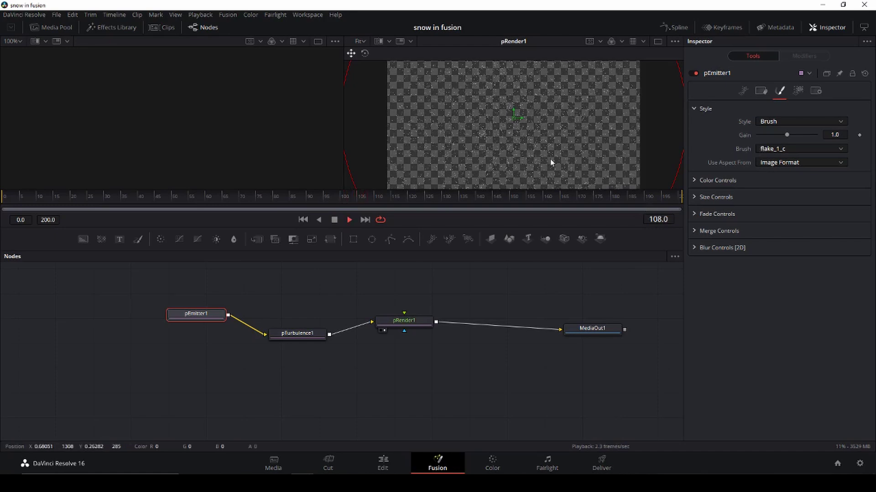
- Switch pEmitter1's particle style to Blob and preview the particles during playback
left_click(782, 121)
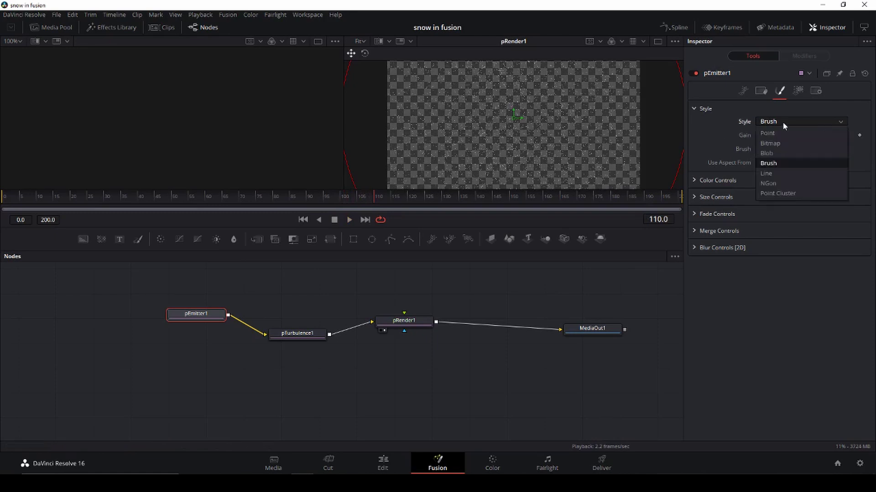
left_click(781, 153)
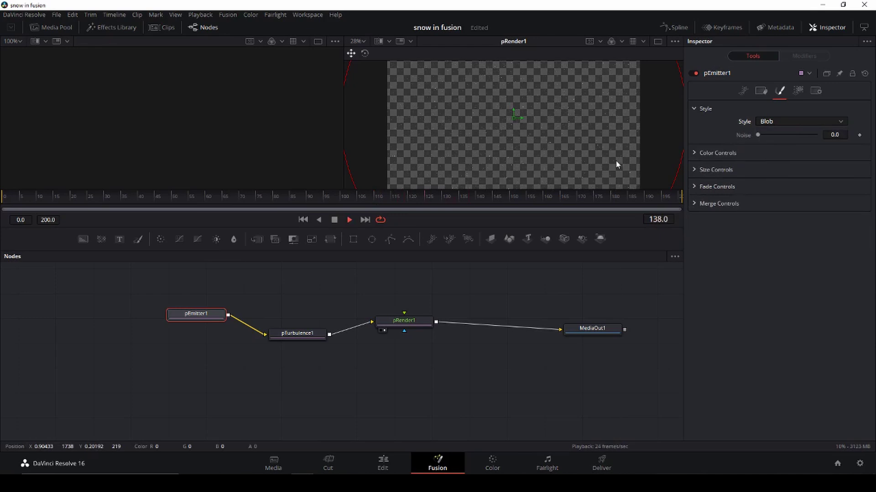
key("space")
- Set pEmitter1's Velocity to 0.087 and Velocity Variance to 0.134
left_click(743, 91)
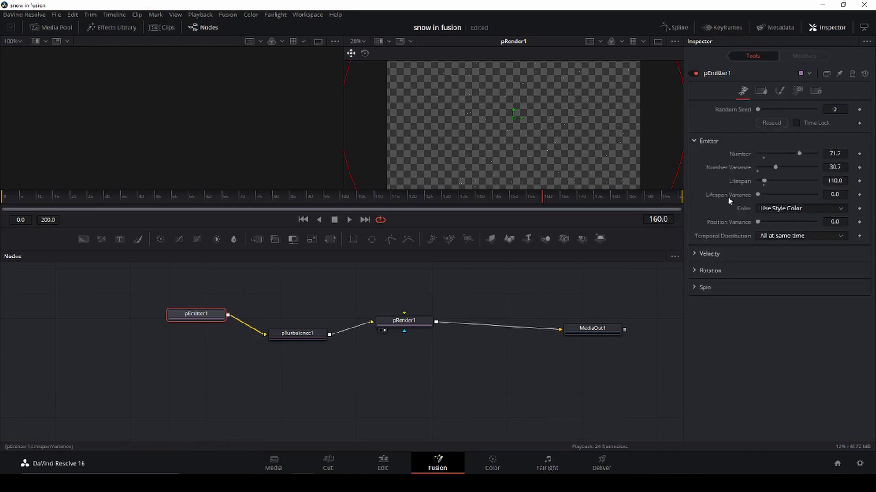
left_click(694, 254)
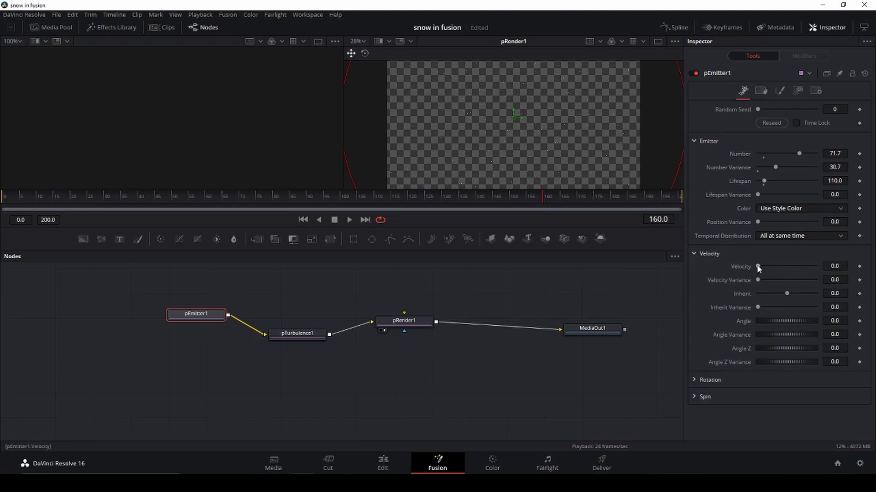
left_click_drag(758, 267, 781, 269)
left_click_drag(770, 267, 763, 266)
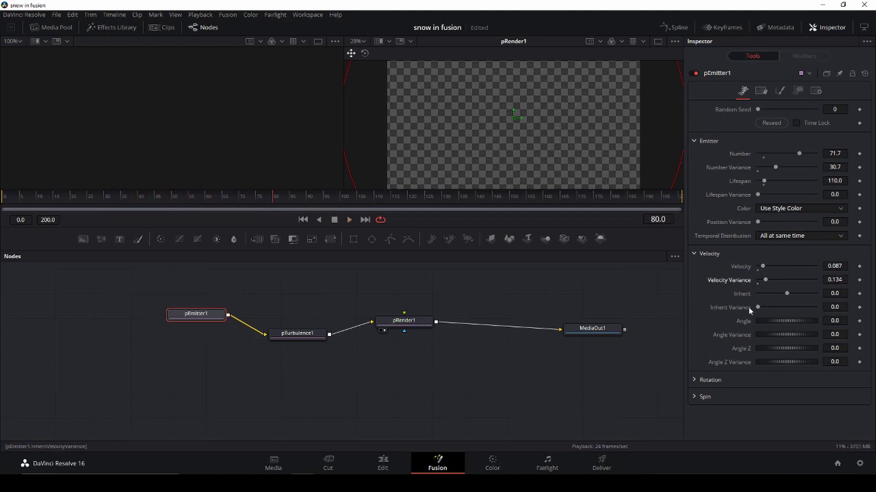
- Set pEmitter1's velocity Angle to -99.2 so the particles fall downward, checking the direction during playback
left_click_drag(776, 321, 816, 325)
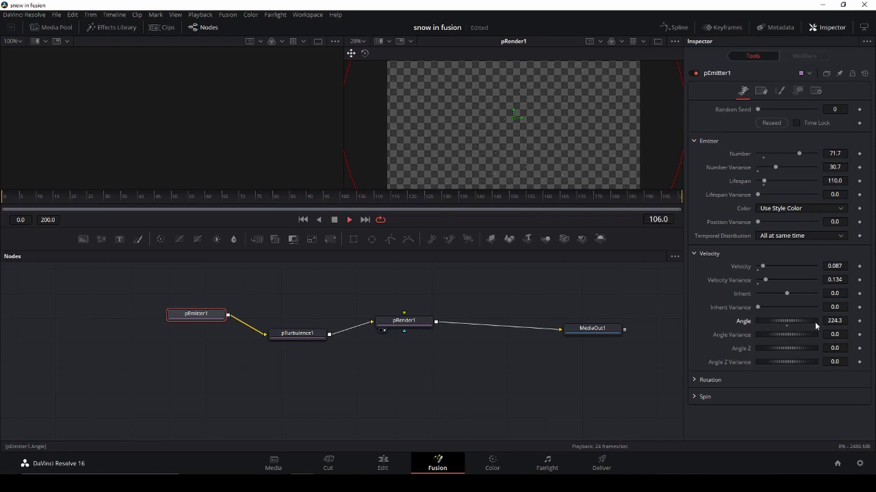
key("space")
mouse_move(803, 321)
left_mouse_down()
mouse_move(772, 318)
mouse_move(794, 318)
left_mouse_up()
key("space")
left_click_drag(773, 317, 753, 316)
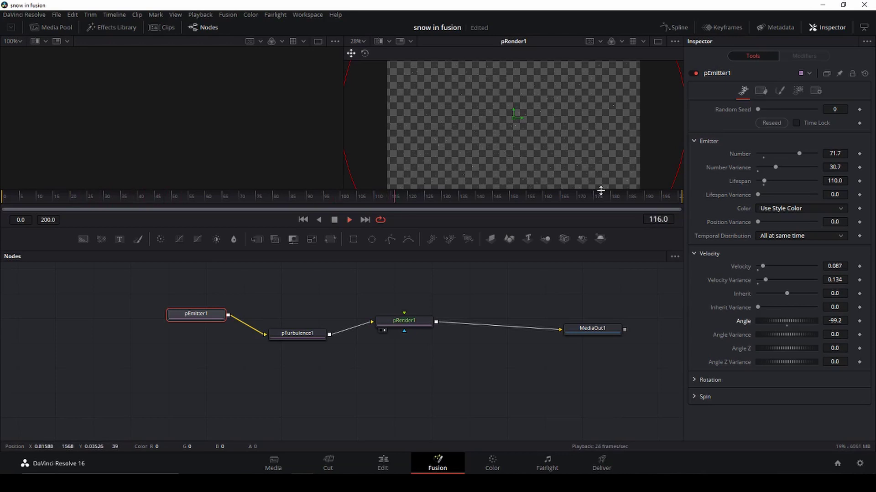
key("space")
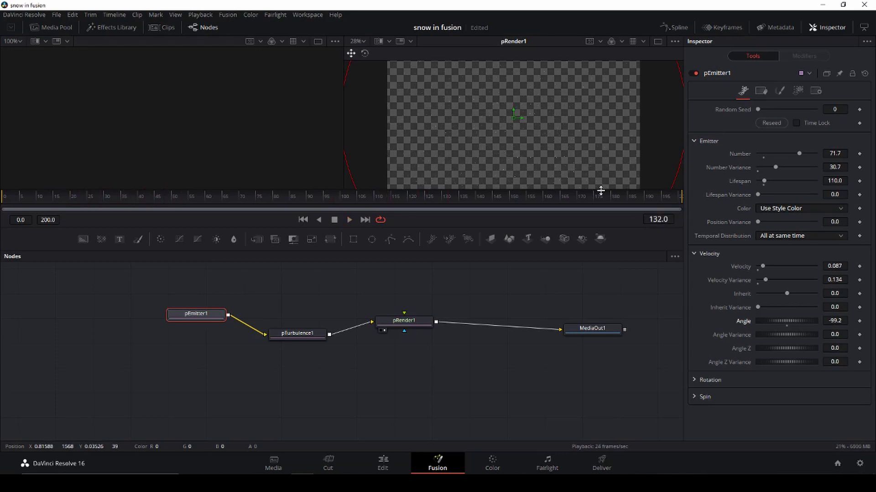
- Raise pTurbulence1's X Strength slightly while previewing the sideways drift of the particles
left_click(298, 332)
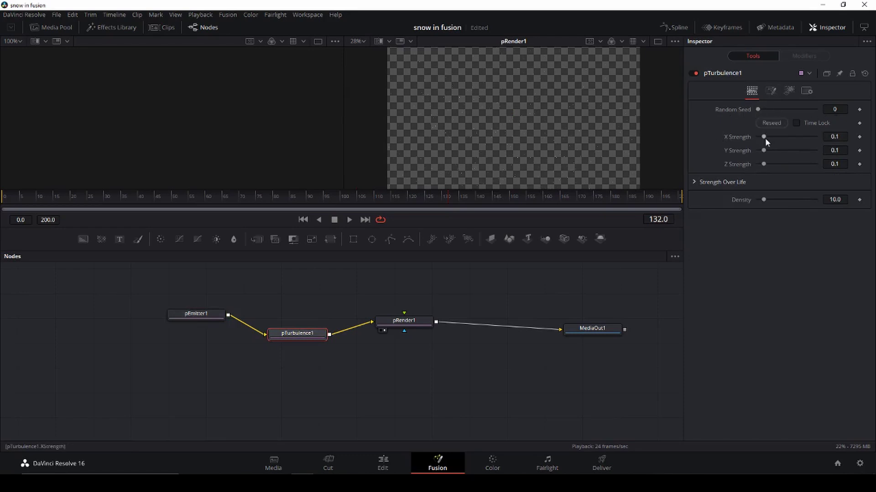
key("space")
left_click_drag(764, 138, 766, 137)
left_click_drag(774, 137, 768, 136)
key("space")
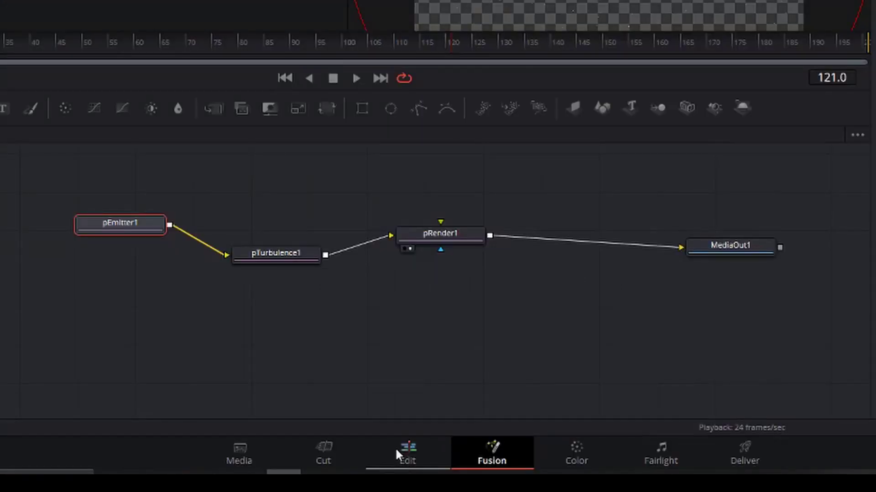
- Play the timeline repeatedly on the Edit page to examine how the snow looks over the snow.mov clip
left_click(379, 461)
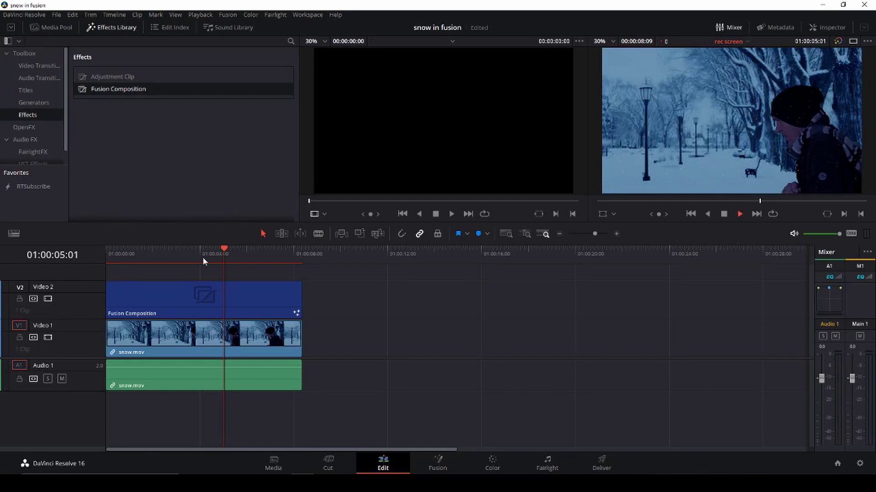
key("space")
left_click_drag(238, 249, 101, 256)
key("space")
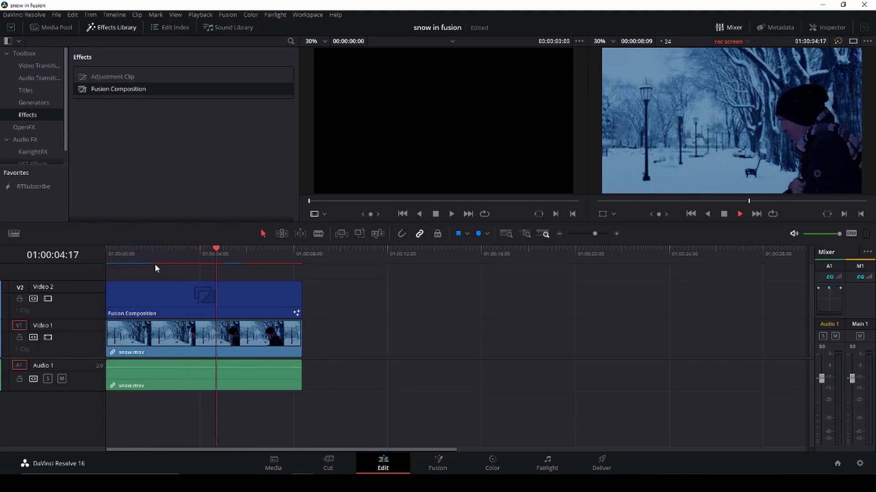
key("space")
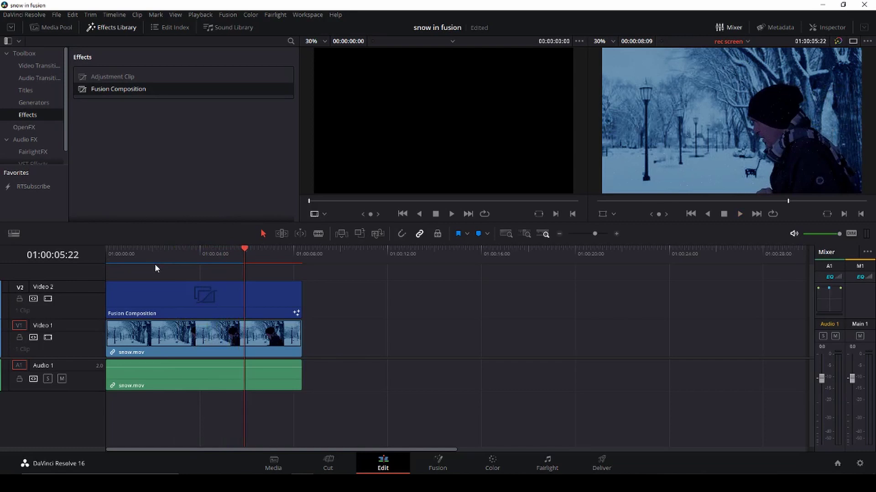
key("space")
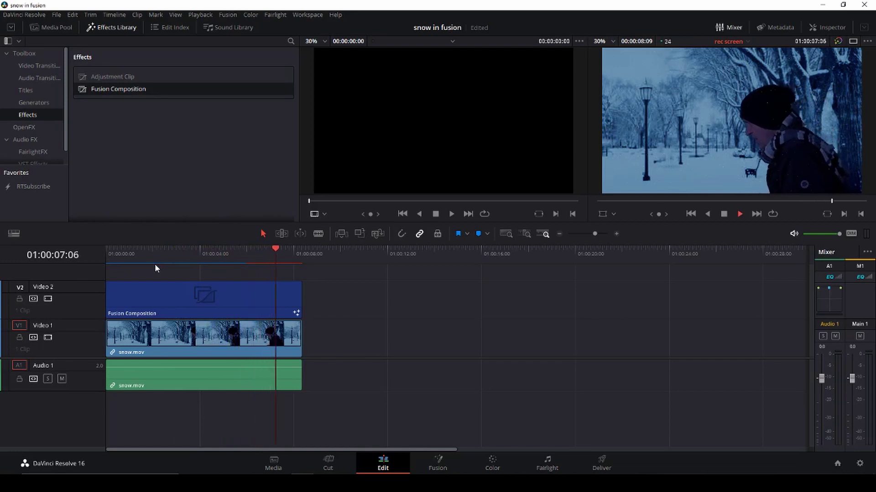
key("space")
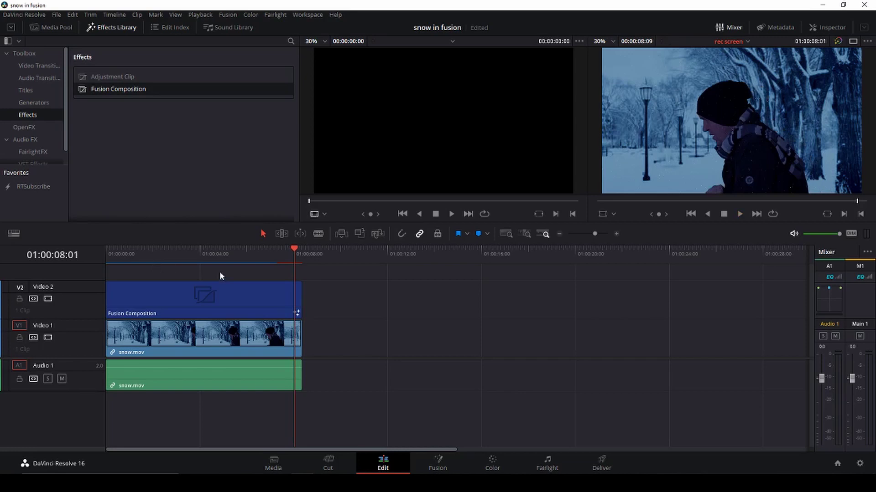
left_click_drag(297, 255, 105, 259)
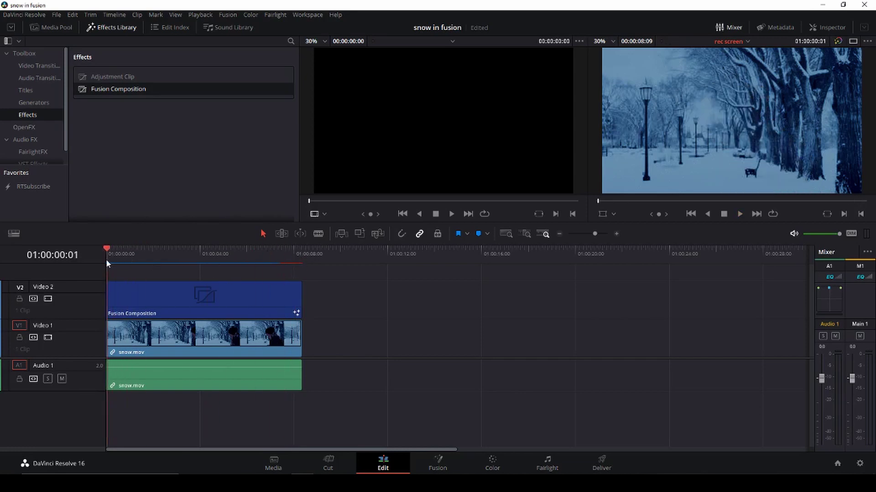
key("space")
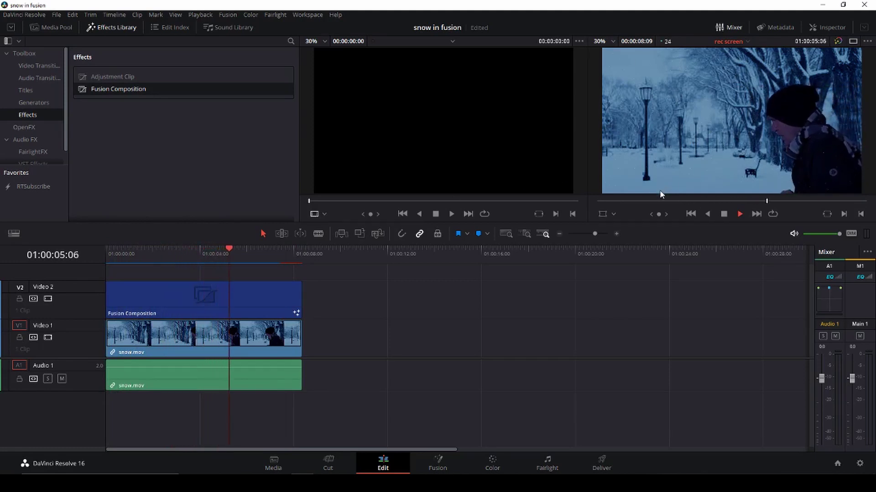
key("space")
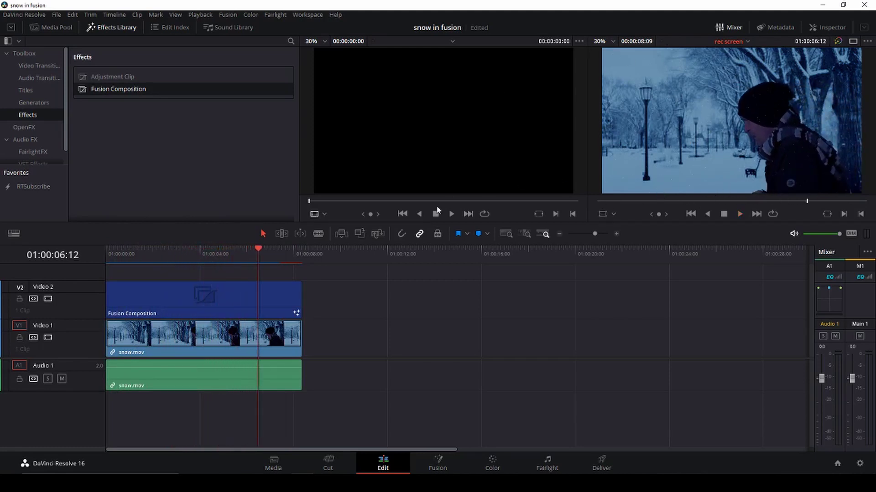
left_click_drag(264, 253, 139, 255)
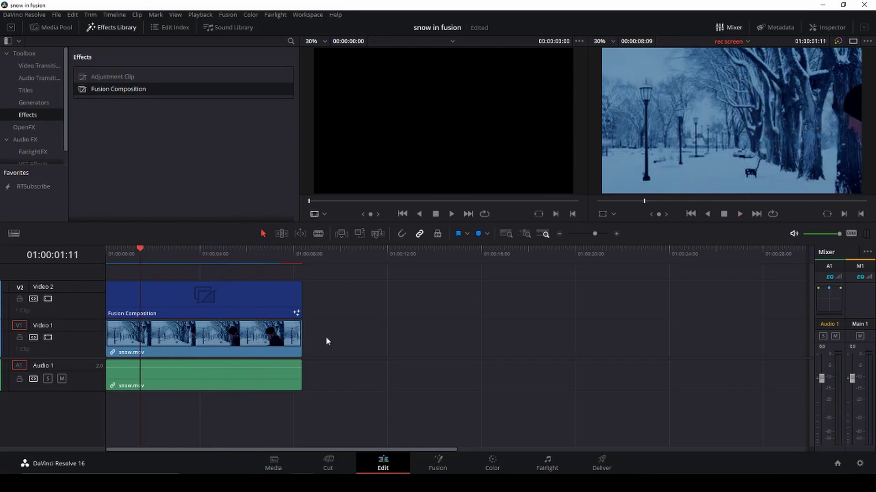
key("space")
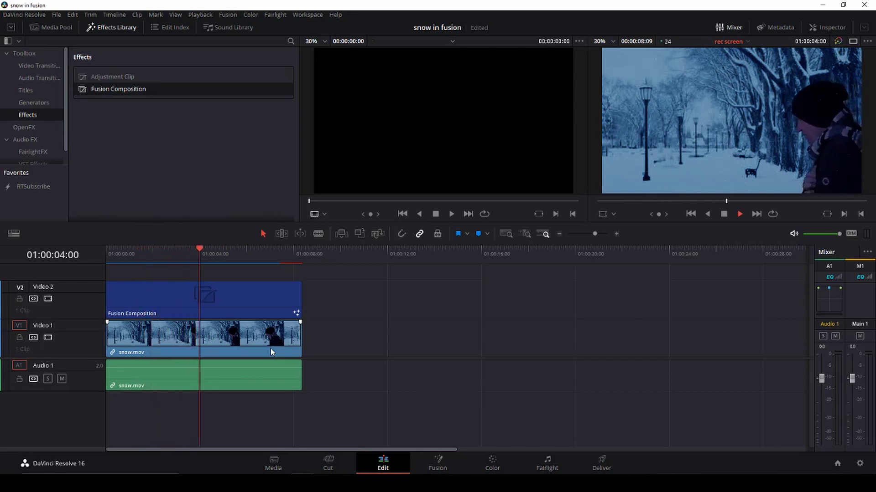
key("space")
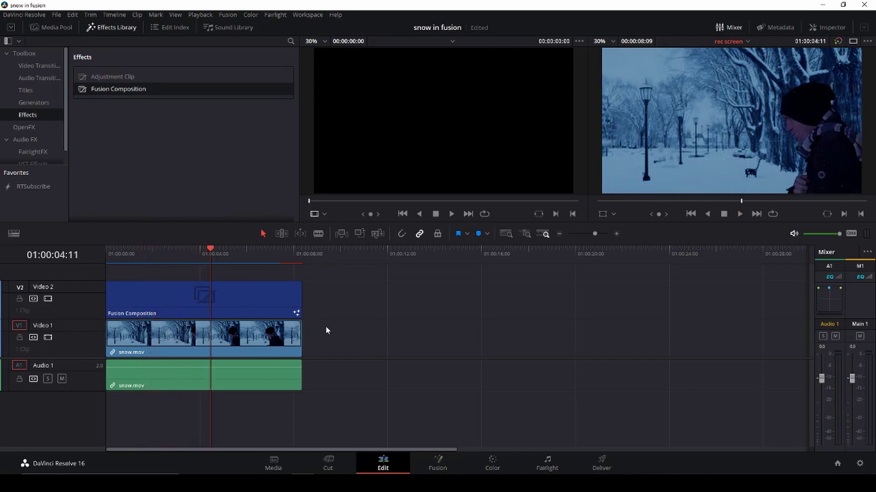
- Turn off linked selection and duplicate only the video of snow.mov into the empty space further along Video 1
left_click(279, 344)
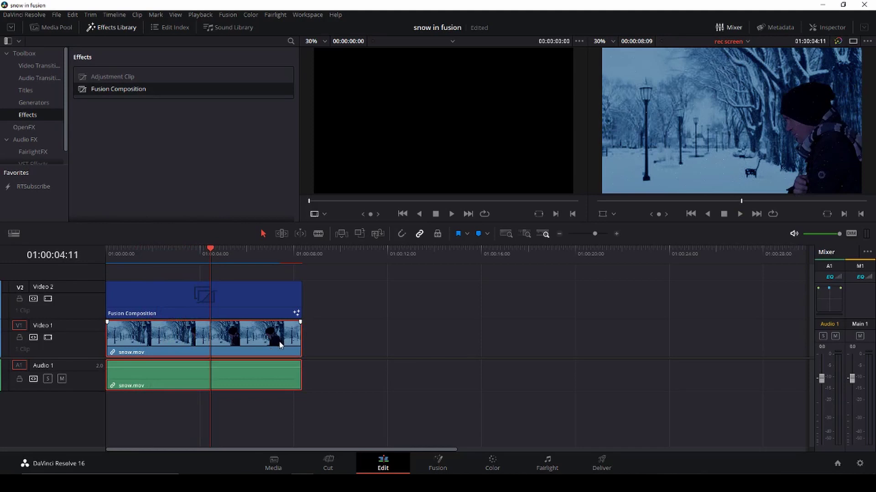
left_click(419, 234)
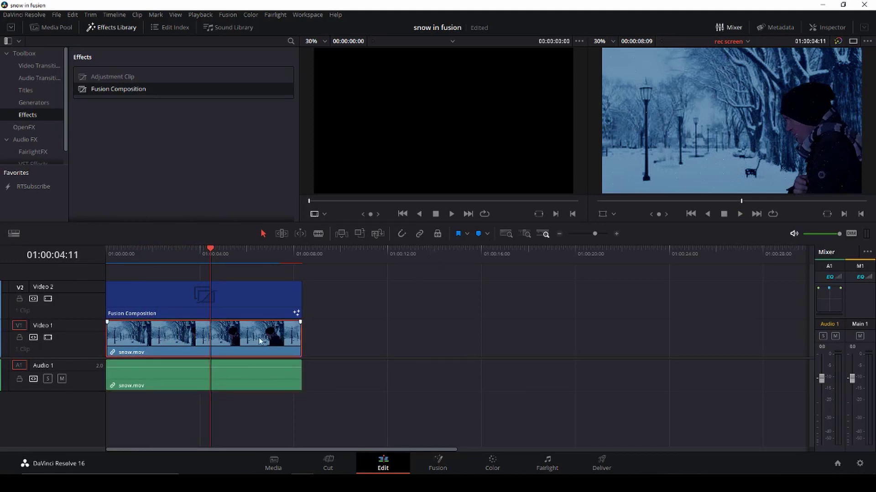
left_click_drag(261, 340, 495, 343)
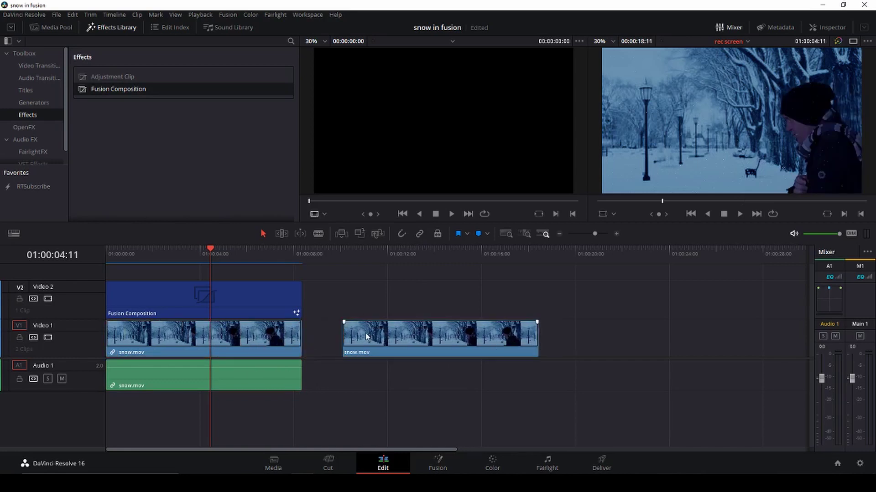
- Place the duplicated snow.mov on a new track above the Fusion Composition, aligned with its start, and return the playhead to the beginning
double_click(365, 334)
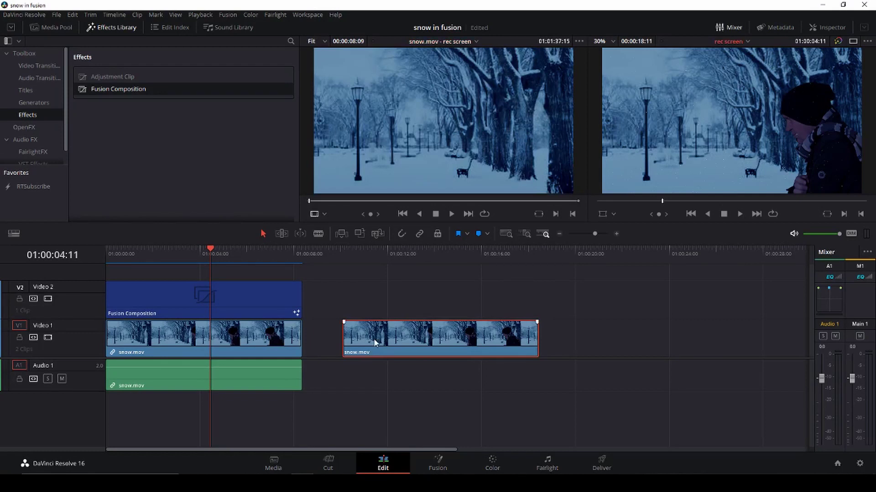
left_click_drag(374, 338, 133, 272)
left_click_drag(209, 252, 103, 254)
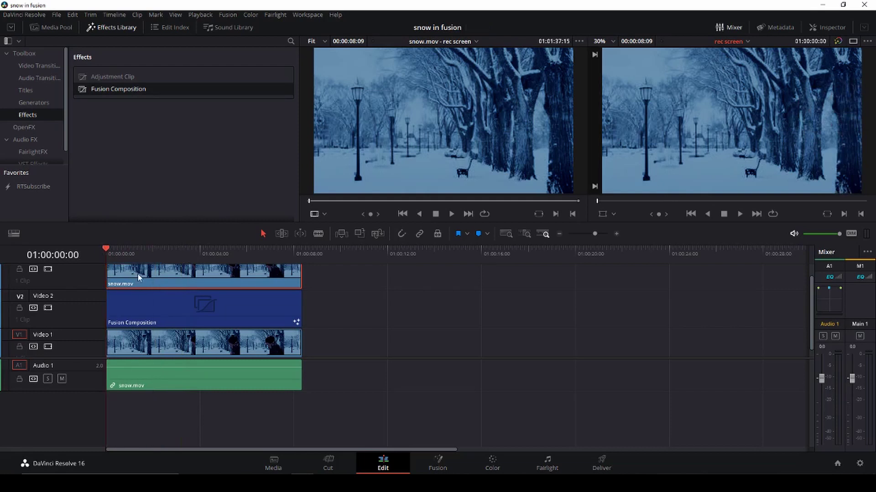
- On the Color page, activate a freehand curve window for the upper snow.mov clip at 01:00:07:01, where the man is fully visible
left_click(492, 464)
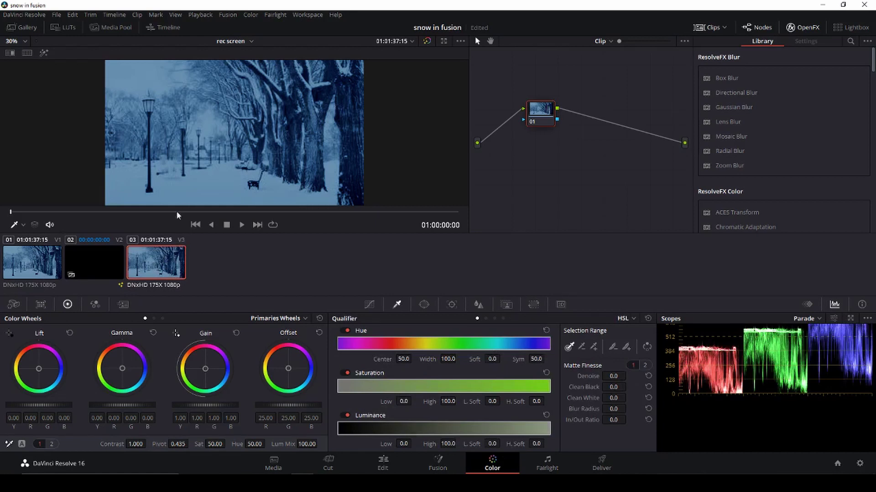
left_click_drag(16, 212, 389, 248)
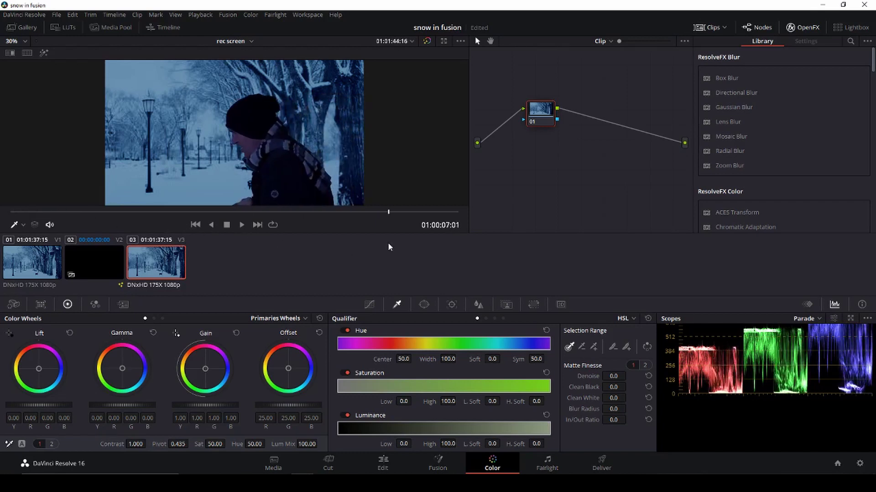
left_click(424, 305)
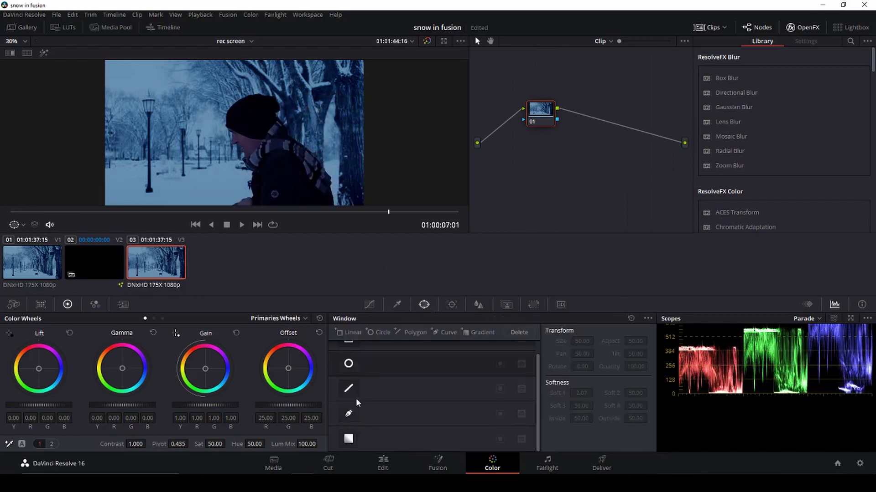
left_click(350, 415)
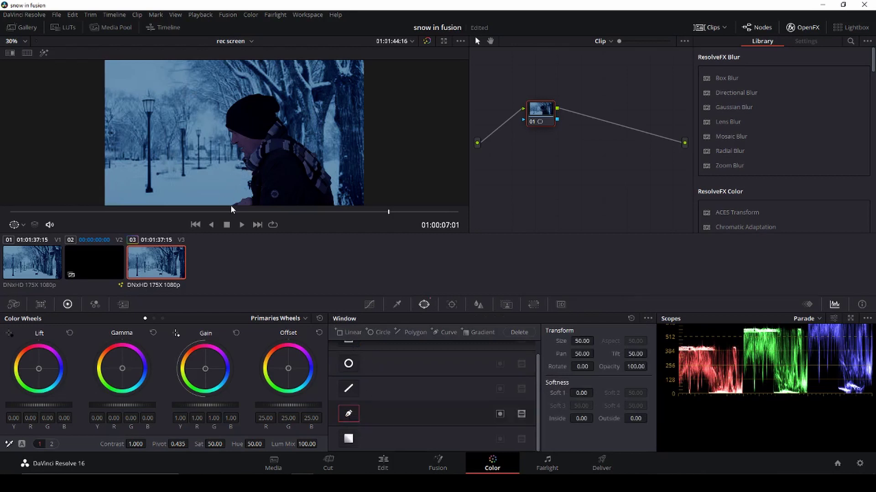
- Trace the front of the man with curve window points, from the lower jacket edge up along the face and over the hat
scroll(237, 188, "down", 2)
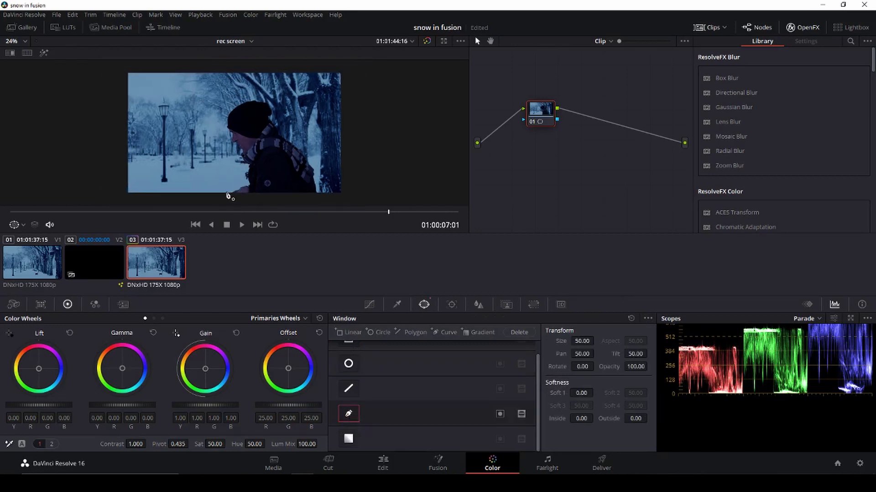
left_click(236, 189)
left_click(247, 184)
scroll(250, 168, "up", 3)
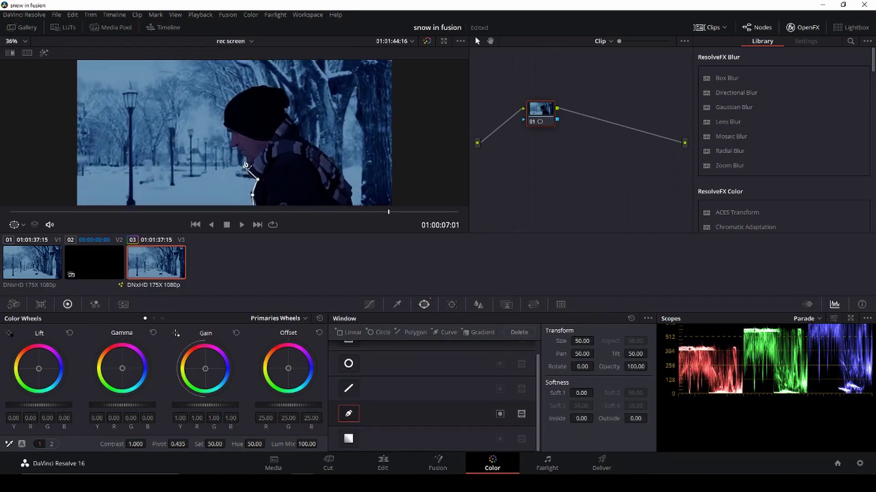
left_click(245, 166)
left_click(240, 152)
left_click(236, 147)
left_click(233, 142)
left_click(232, 136)
left_click(223, 124)
left_click(222, 112)
left_click(228, 102)
left_click(234, 96)
left_click(256, 84)
left_click(274, 85)
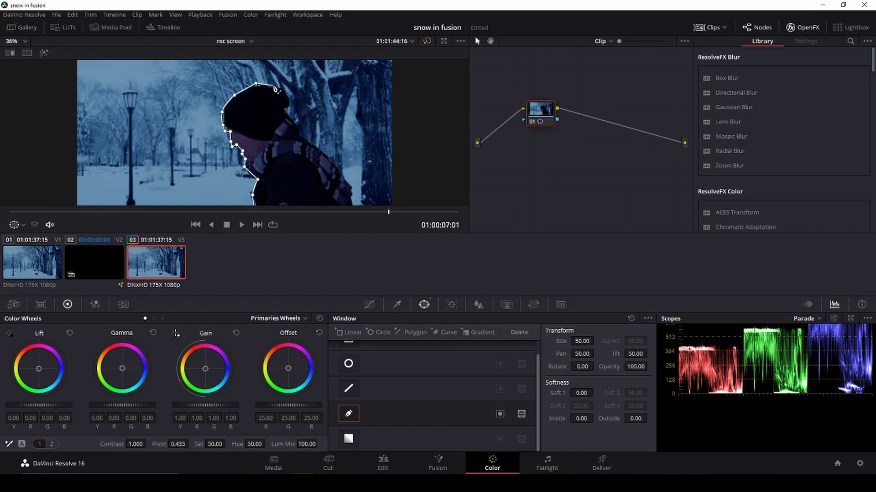
- Continue the outline down the back of the hat, scarf and jacket, and close the window below the frame at its starting point
left_click(289, 91)
left_click(291, 105)
left_click(284, 110)
left_click(299, 129)
left_click(307, 138)
left_click(339, 166)
left_click_drag(339, 167, 330, 156)
left_click(339, 162)
left_click(343, 174)
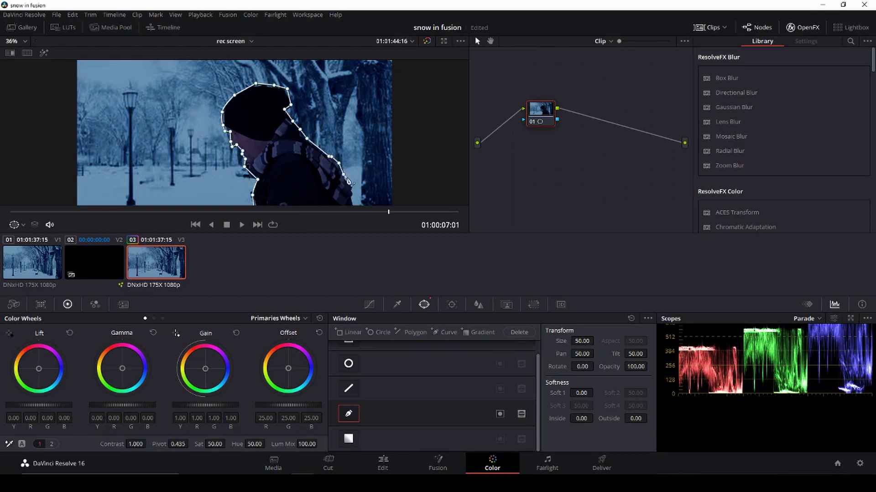
left_click(351, 187)
scroll(354, 193, "down", 1)
left_click(338, 196)
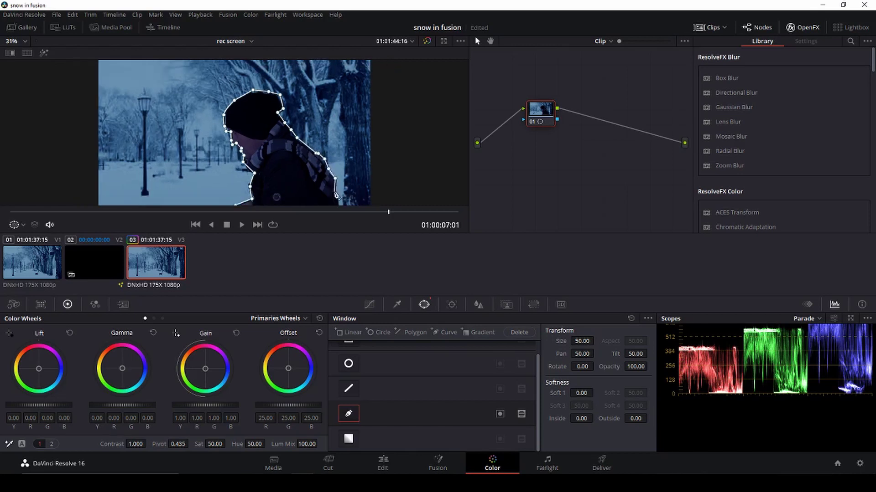
scroll(341, 208, "down", 1)
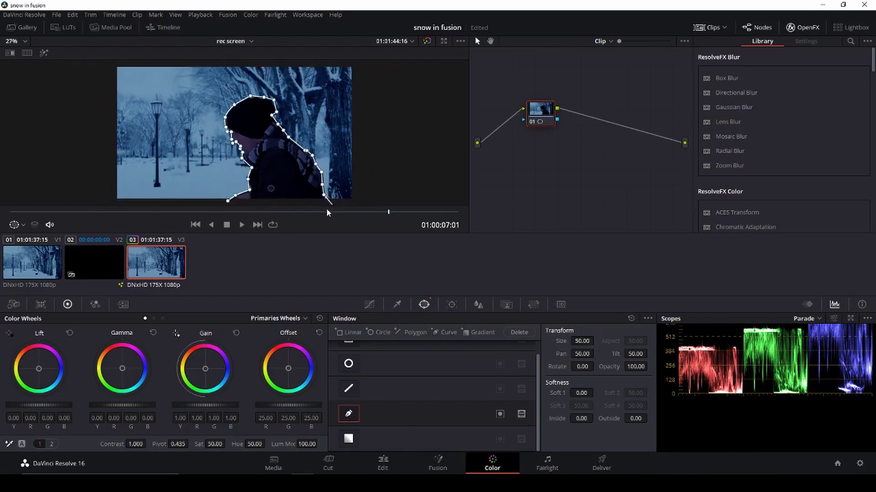
left_click(318, 204)
left_click(228, 201)
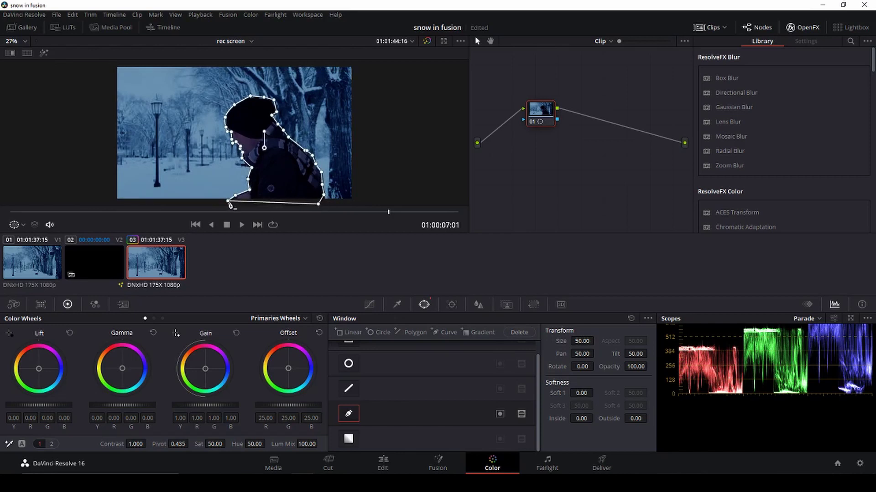
- Soften the window edge with Soft 1 0.22, Inside 0.38 and Outside 0.28, and set the window tracker to Frame mode
scroll(325, 170, "up", 3)
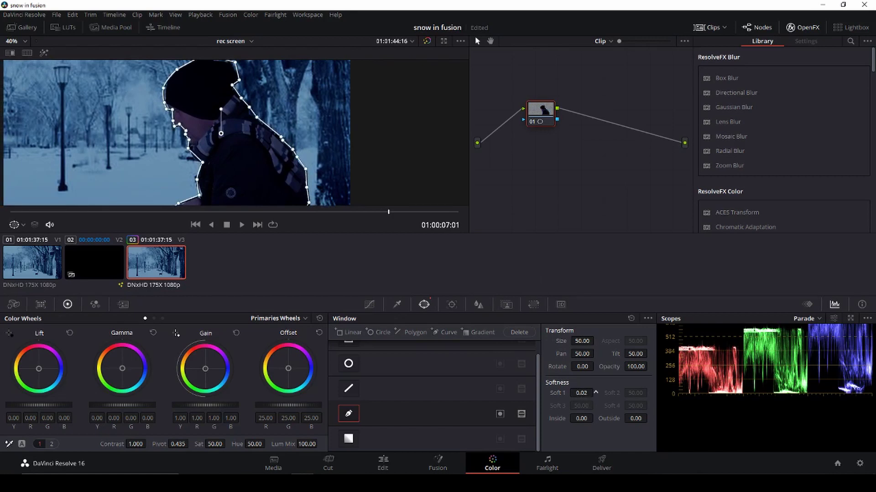
left_click_drag(586, 419, 645, 432)
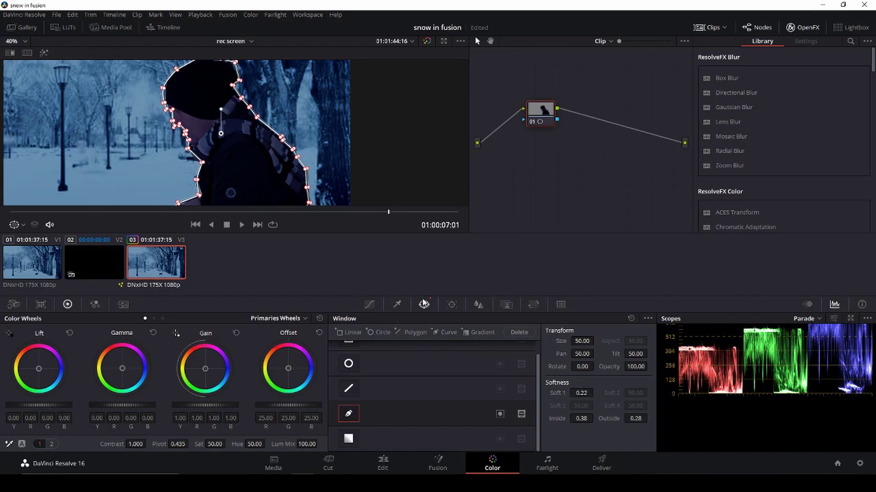
left_click(452, 304)
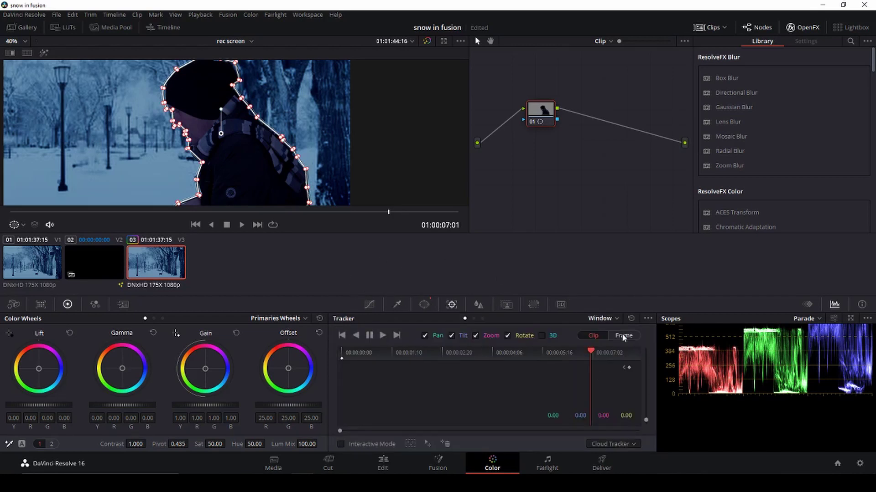
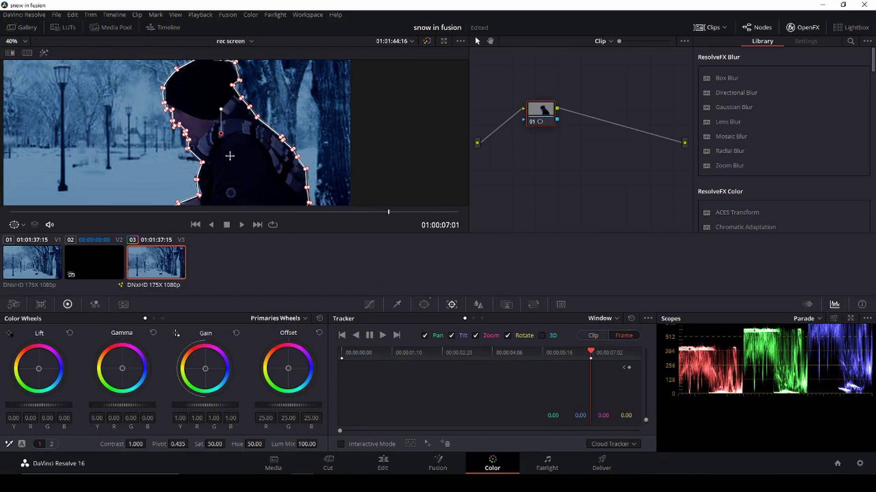
scroll(231, 180, "down", 1)
scroll(259, 157, "down", 2)
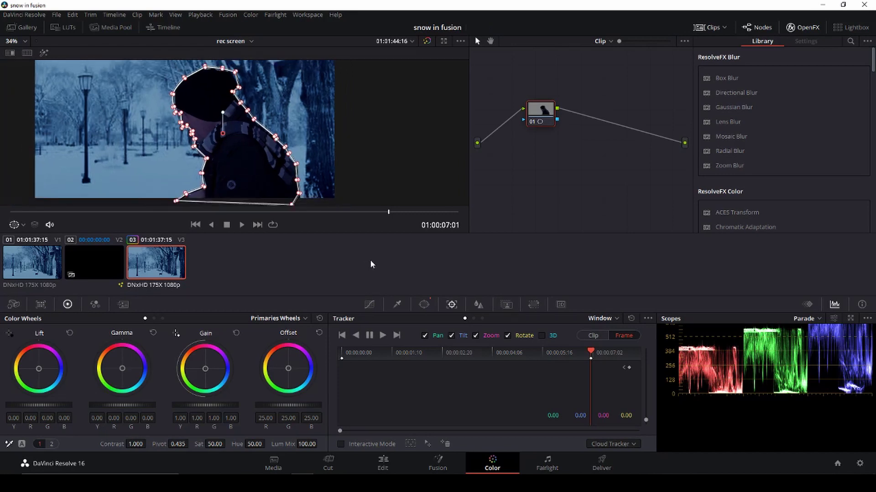
- Go back to 01:00:04:18 and move the window onto the man to keyframe its position there
key("j")
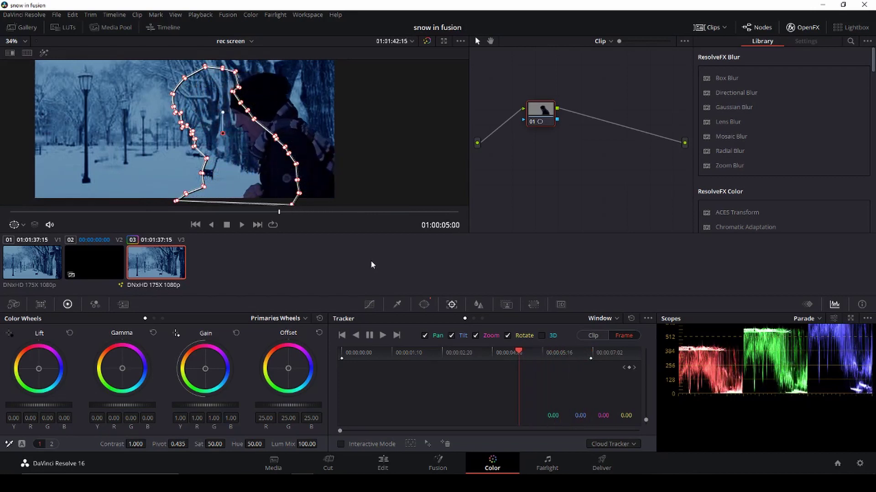
left_click_drag(249, 190, 307, 192)
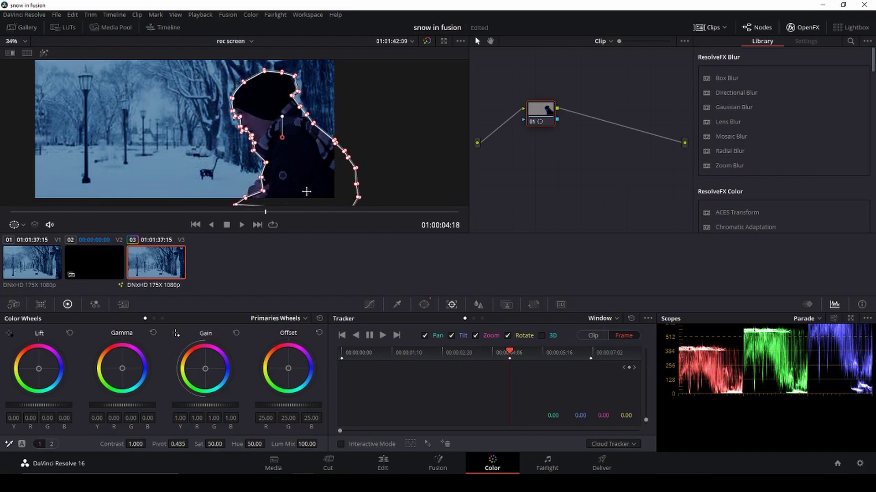
key("Left")
key("Left")
key("Left")
key("Left")
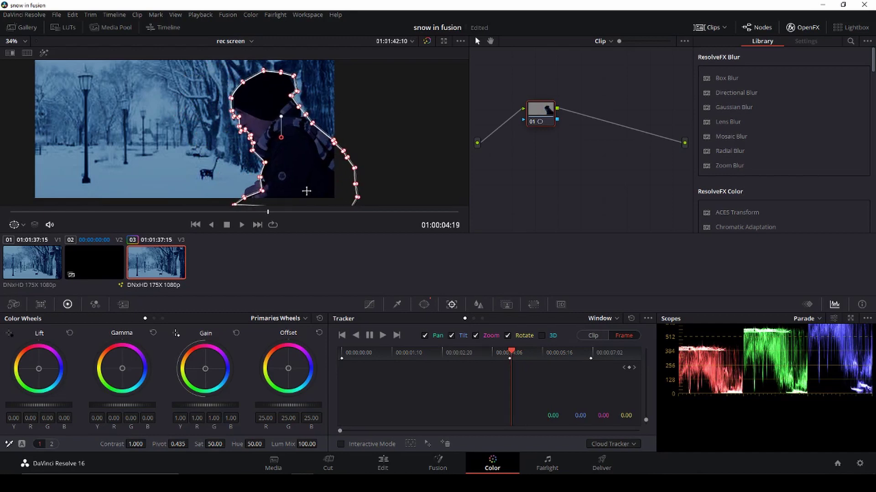
- Keyframe the window at successively earlier frames back to the clip's start, following the man until it sits completely beyond the picture's right edge
key("j")
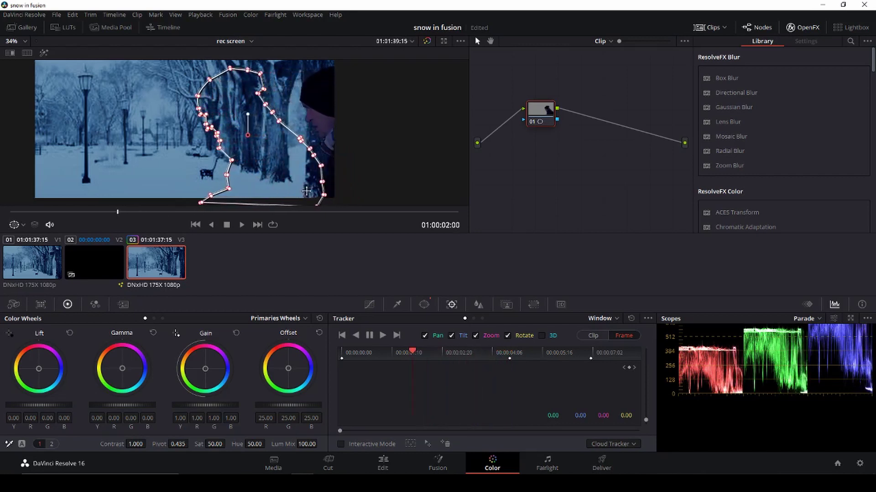
left_click_drag(273, 136, 366, 160)
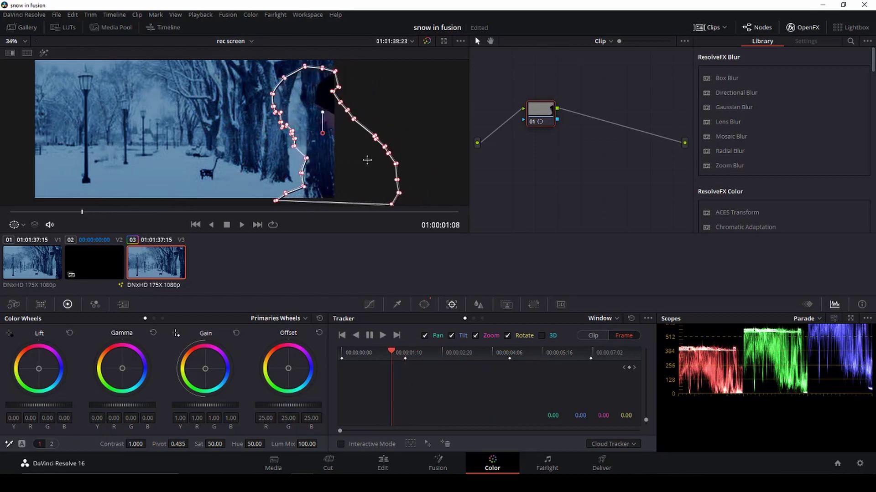
left_click_drag(319, 138, 388, 166)
key("alt+t")
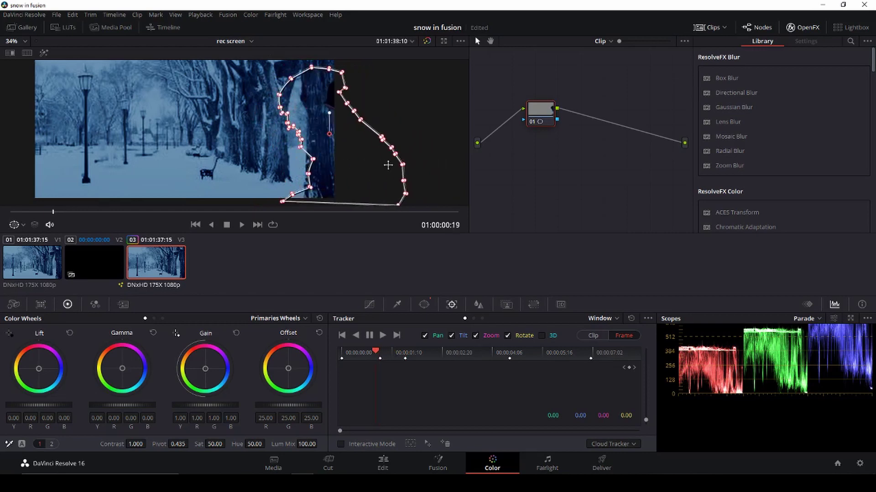
left_click_drag(299, 158, 410, 160)
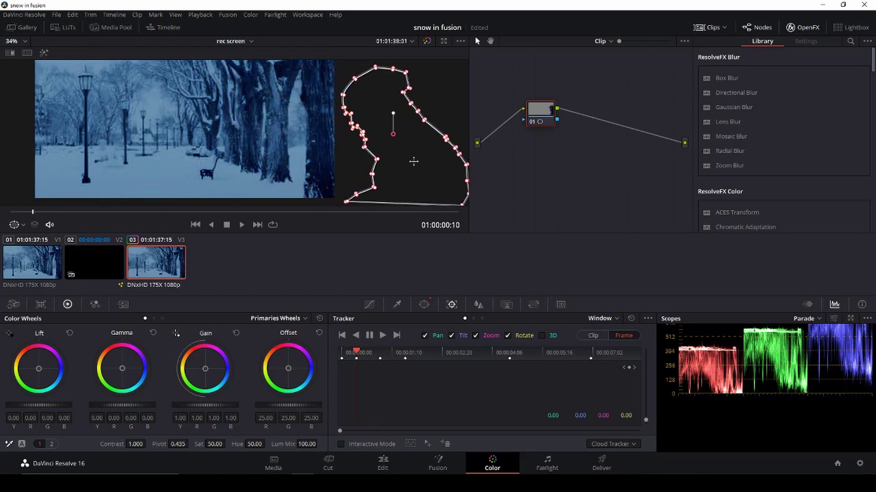
key("Home")
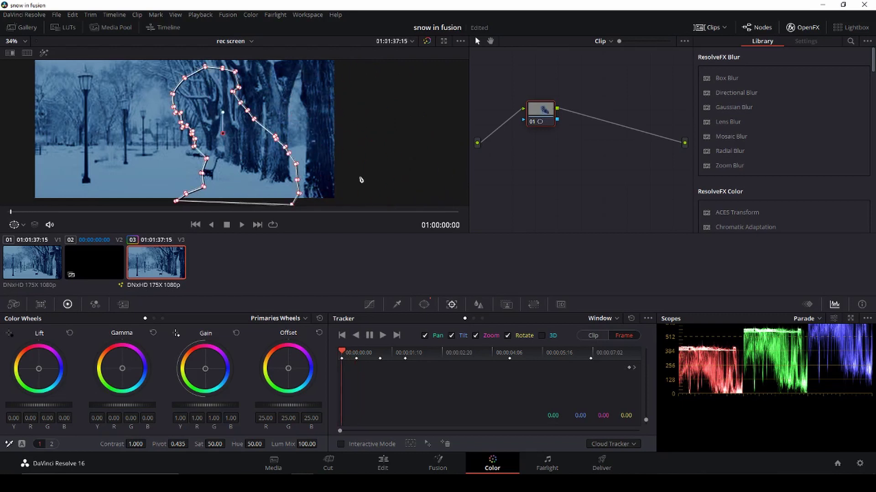
left_click_drag(256, 154, 420, 152)
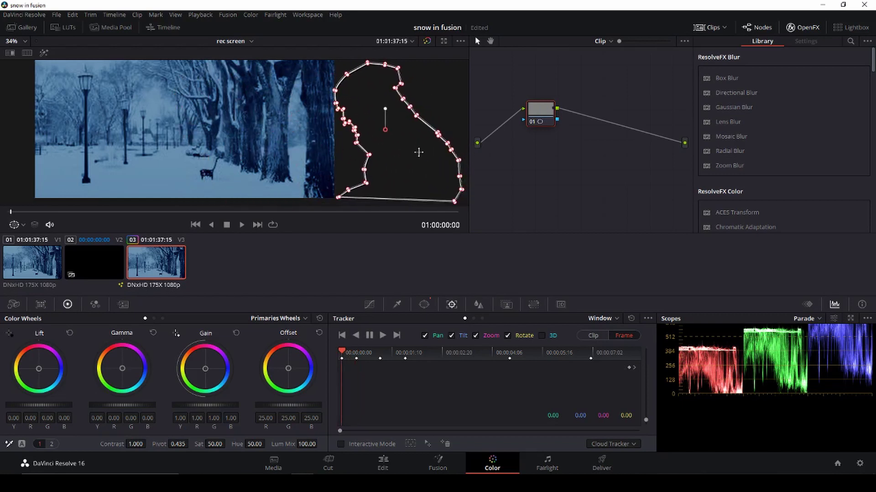
- Play the clip to check the mask, and refit the window and its lower front point to the man's jacket at 01:00:04:05
key("space")
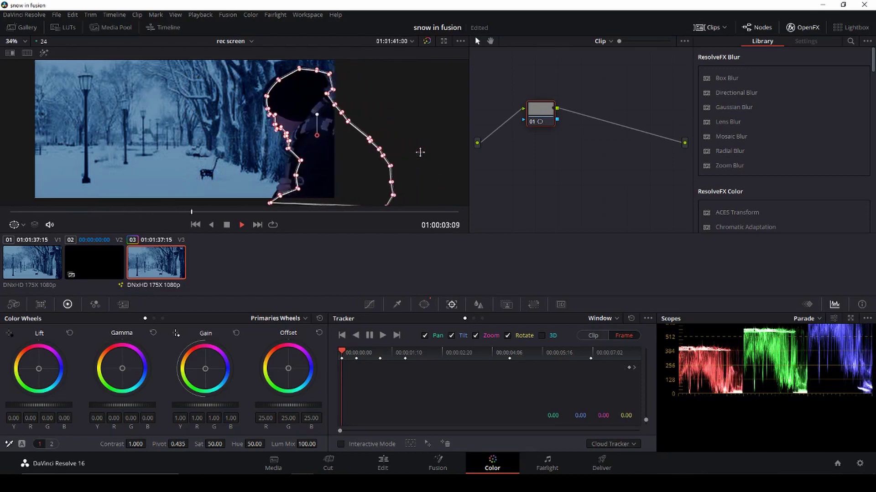
left_click_drag(315, 163, 266, 173)
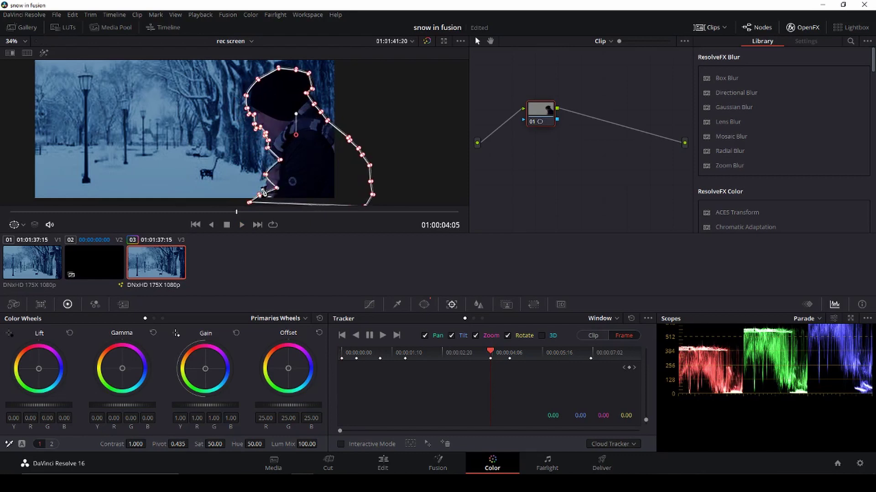
left_click_drag(276, 189, 261, 189)
- Check the mask through the rest of the clip and keyframe the window onto the man in the final second, up to 01:00:07:23
key("space")
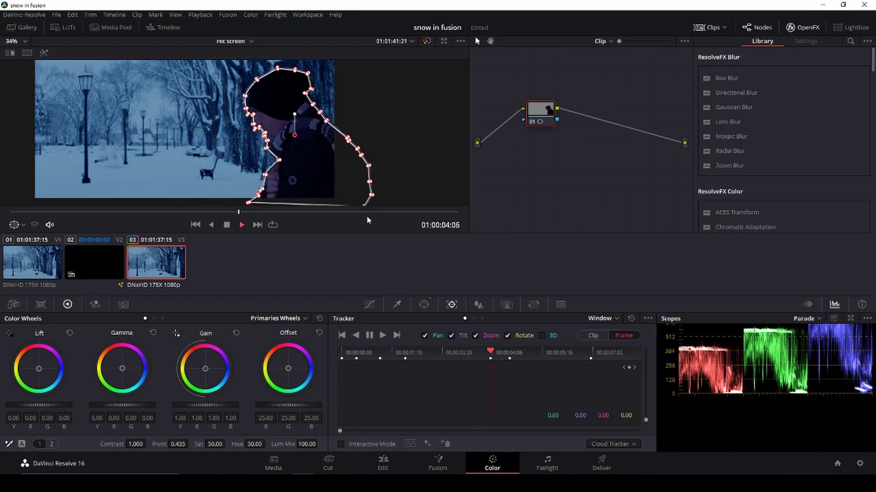
key("space")
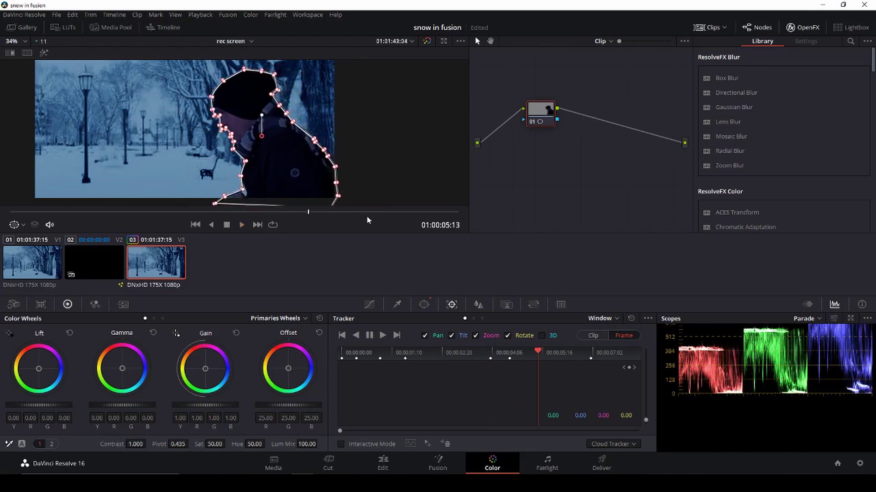
key("space")
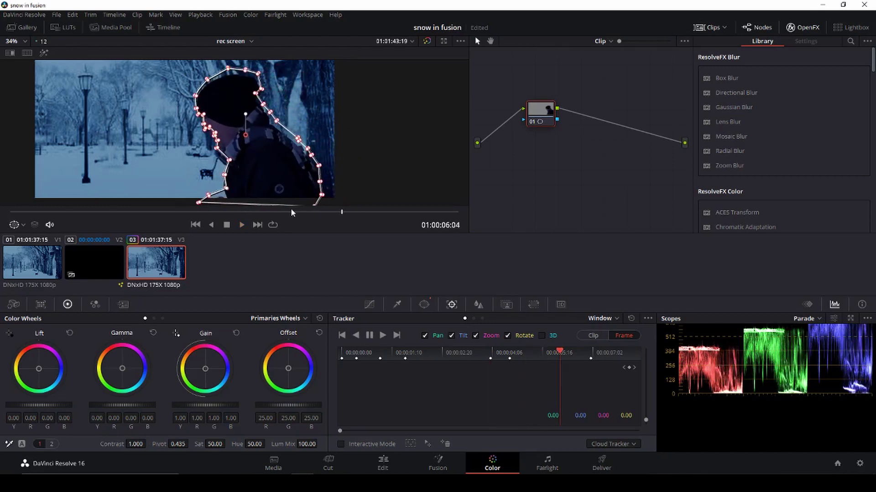
key("space")
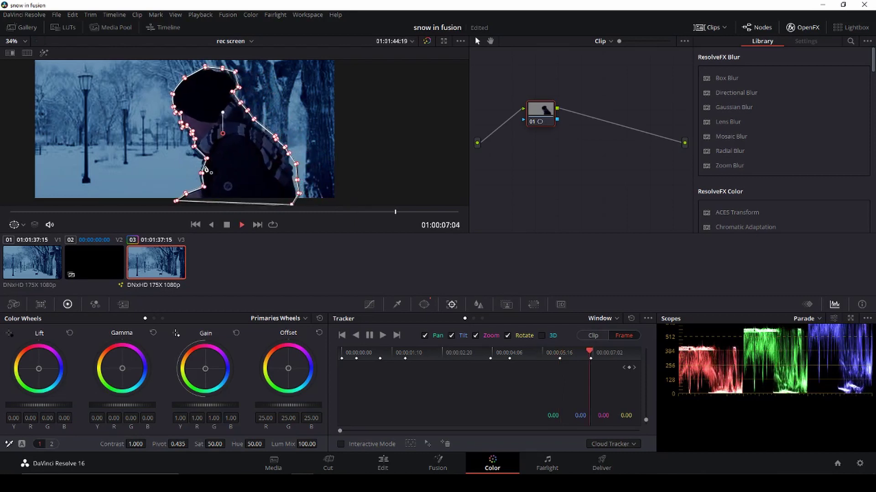
key("space")
left_click_drag(222, 170, 200, 169)
key("space")
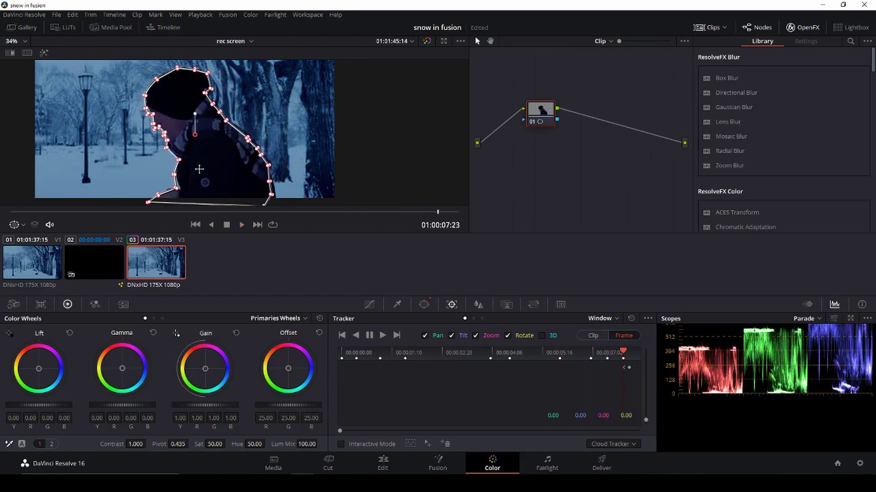
- Nudge the window slightly down and left onto the man at 01:00:03:02, and play the clip to check the mask's fit
key("space")
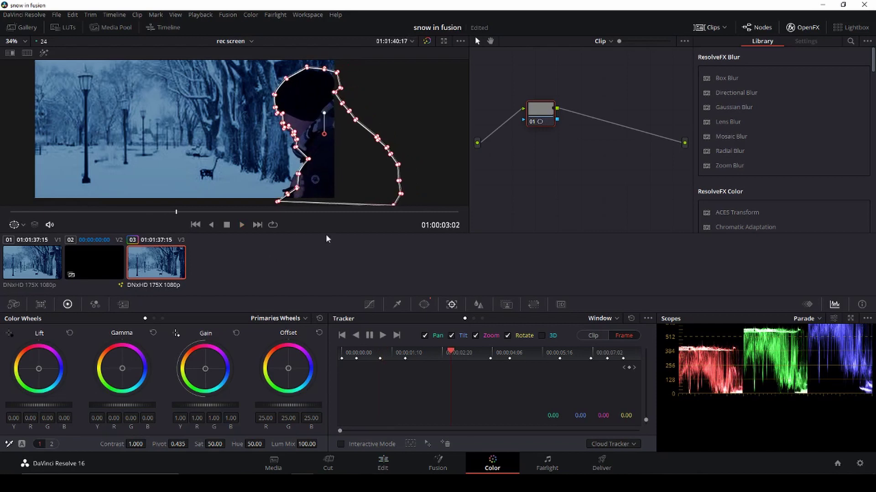
left_click_drag(336, 179, 331, 183)
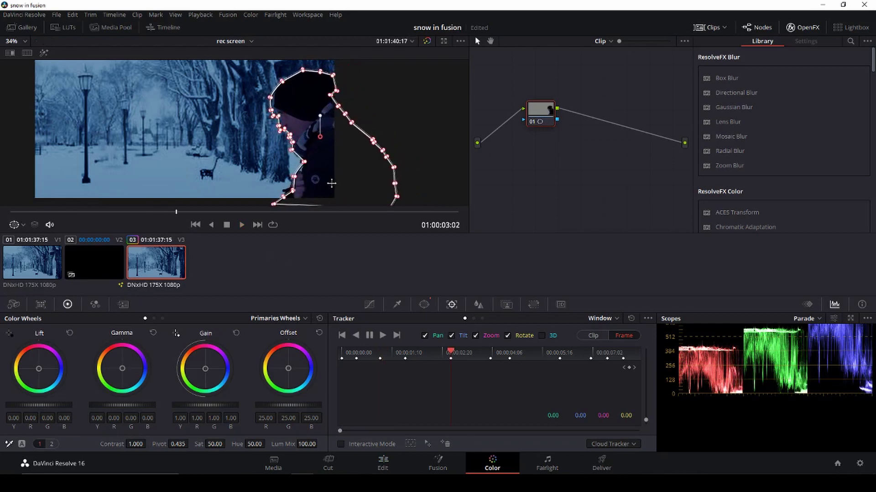
key("space")
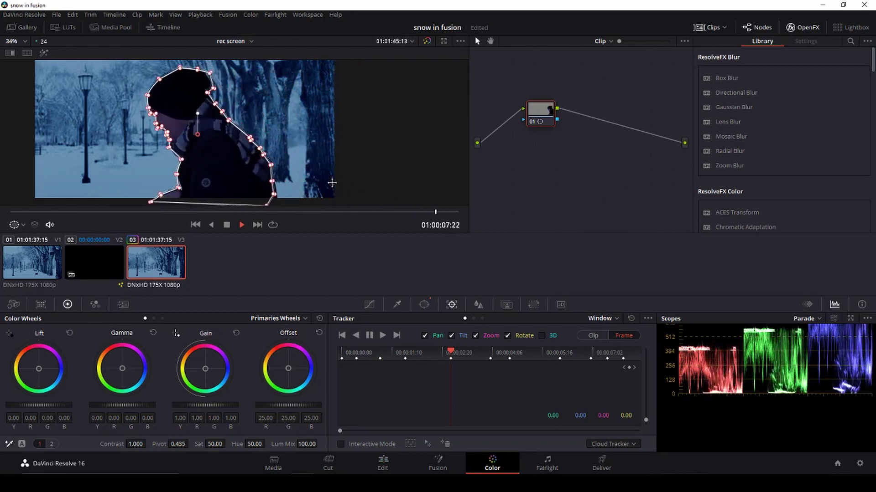
- Add an alpha output to the node graph, connect node 01's key output to it, and play the composite on the Edit page
key("space")
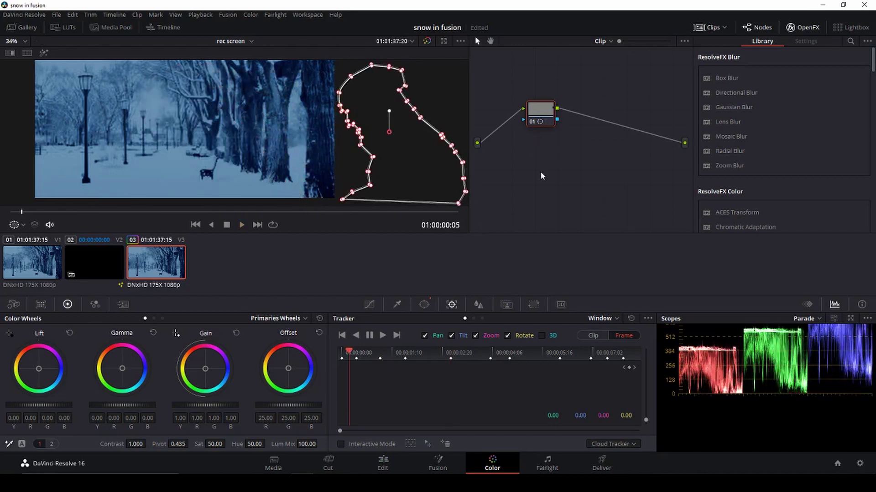
right_click(557, 165)
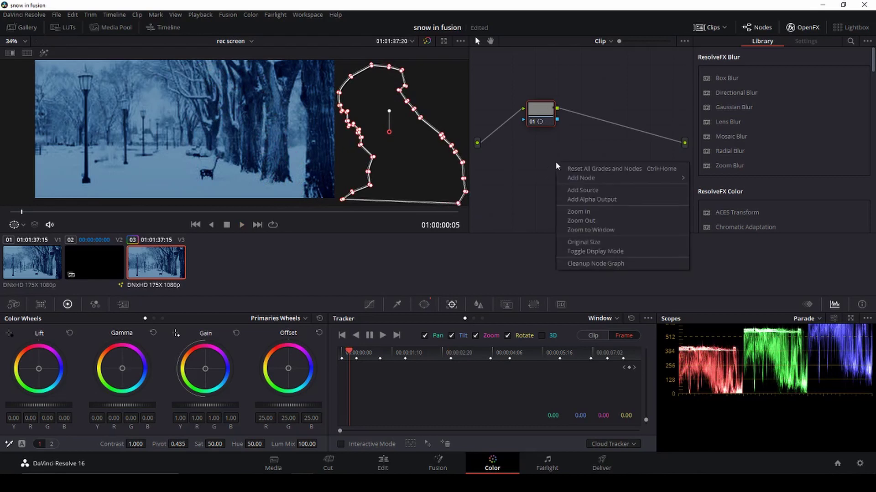
left_click(579, 199)
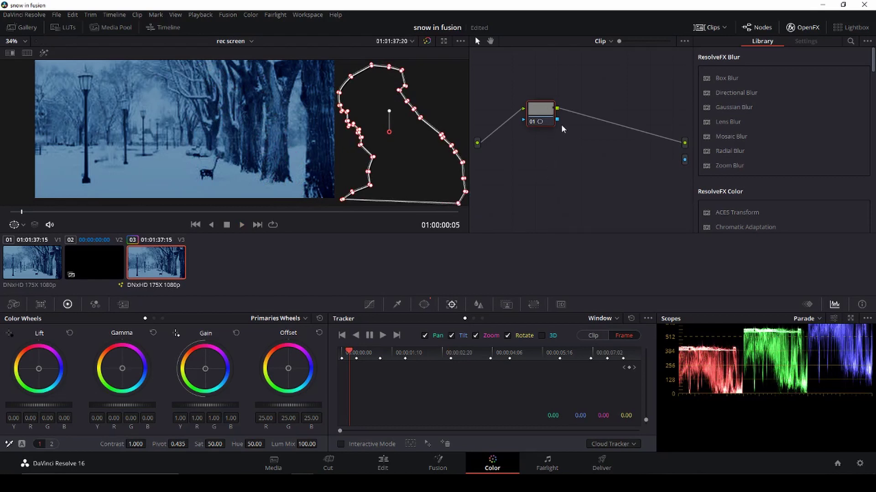
left_click_drag(559, 122, 602, 144)
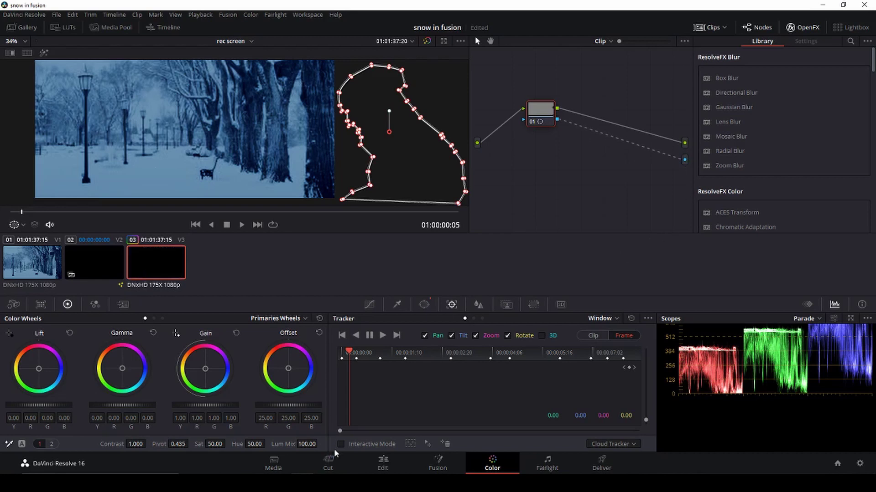
left_click(383, 465)
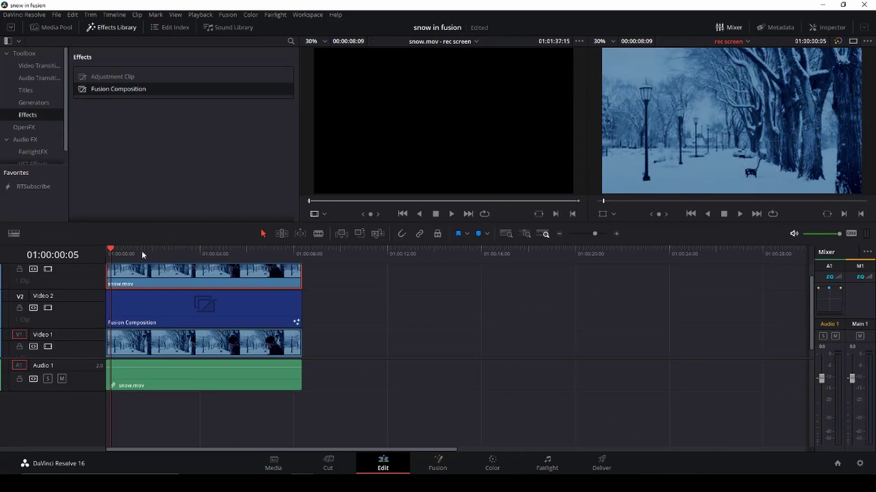
key("space")
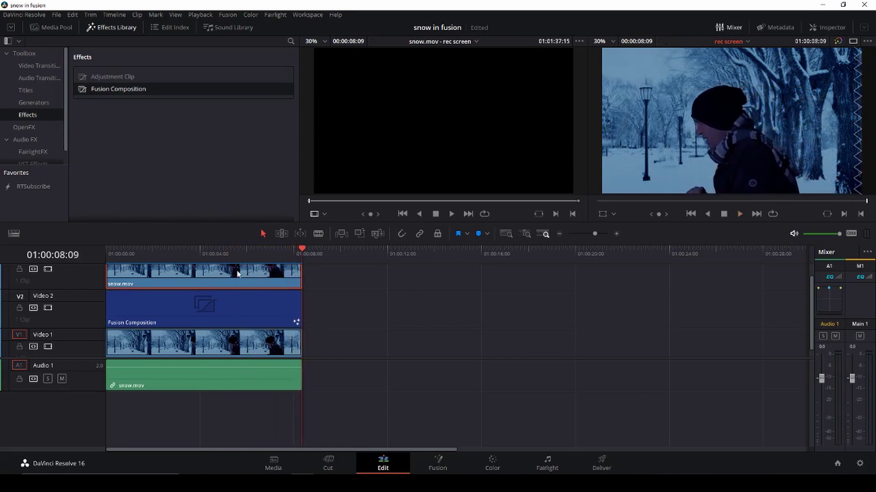
- Duplicate the Fusion Composition from Video 2 onto a new Video 4 track, aligned with the start of the masked clip
scroll(237, 273, "up", 1)
left_click(251, 326)
left_click_drag(253, 326, 479, 324)
left_click_drag(413, 319, 182, 271)
right_click(177, 276)
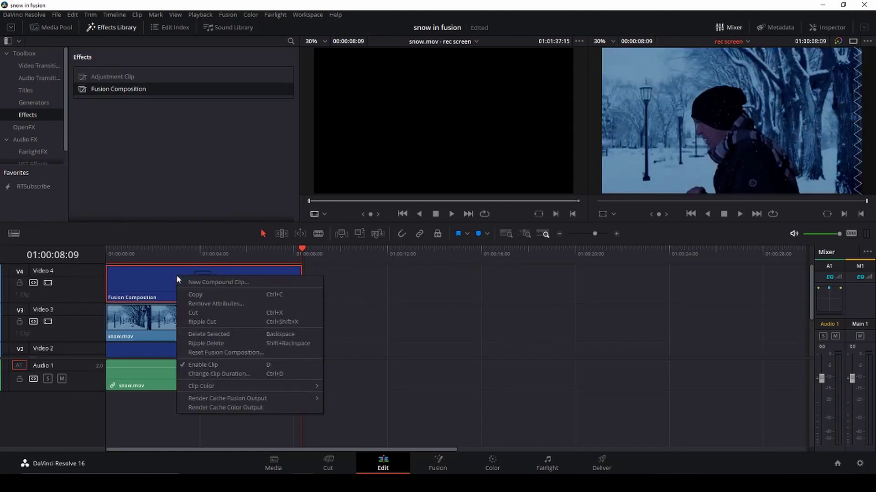
left_click(177, 275)
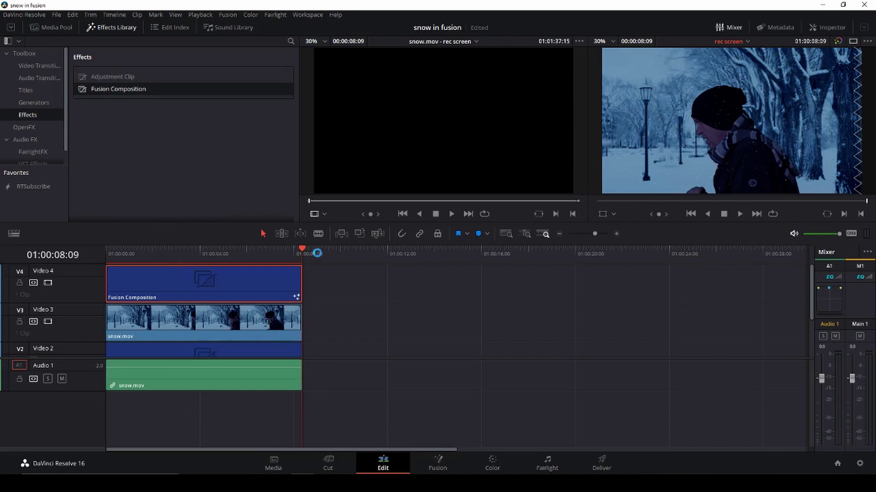
- Open the Video 4 Fusion Composition from 01:00:05:04 on the Fusion page and set pEmitter1's Random Seed to 16
left_click_drag(301, 250, 227, 249)
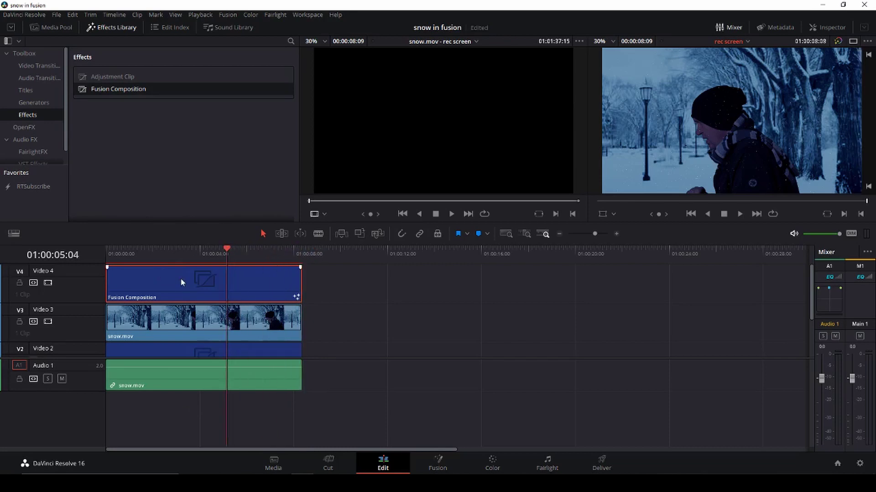
left_click(325, 282)
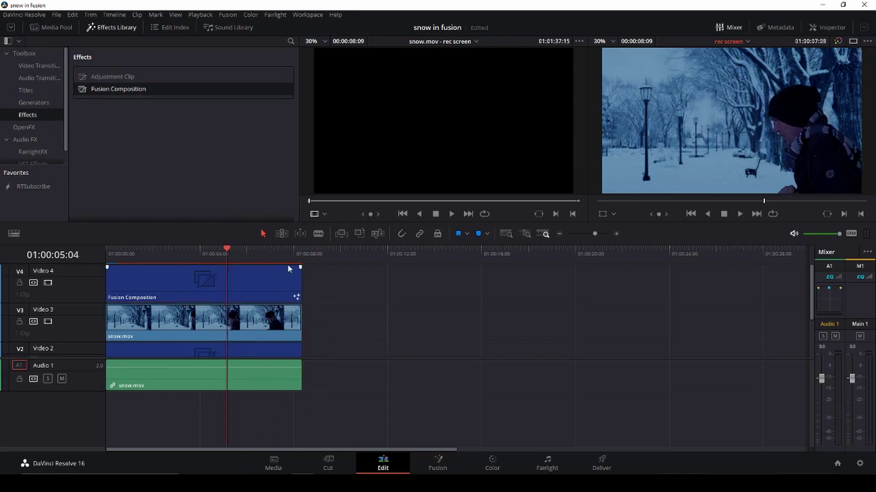
left_click(444, 465)
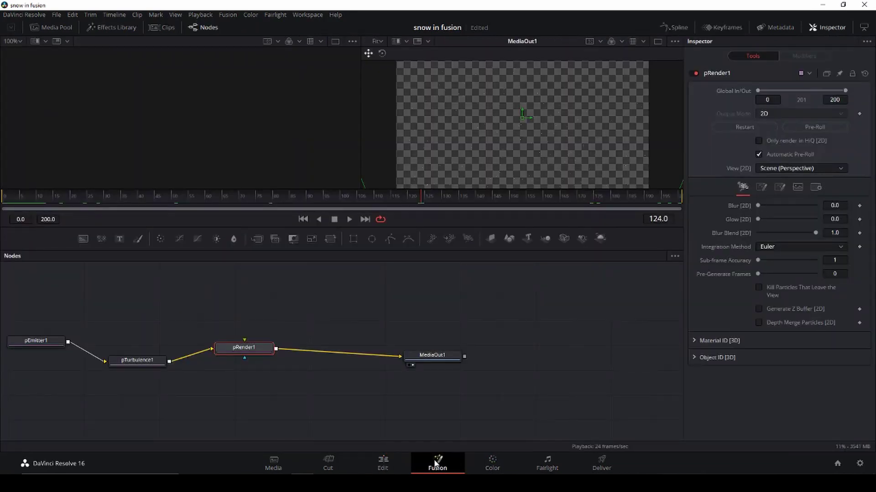
left_click(167, 28)
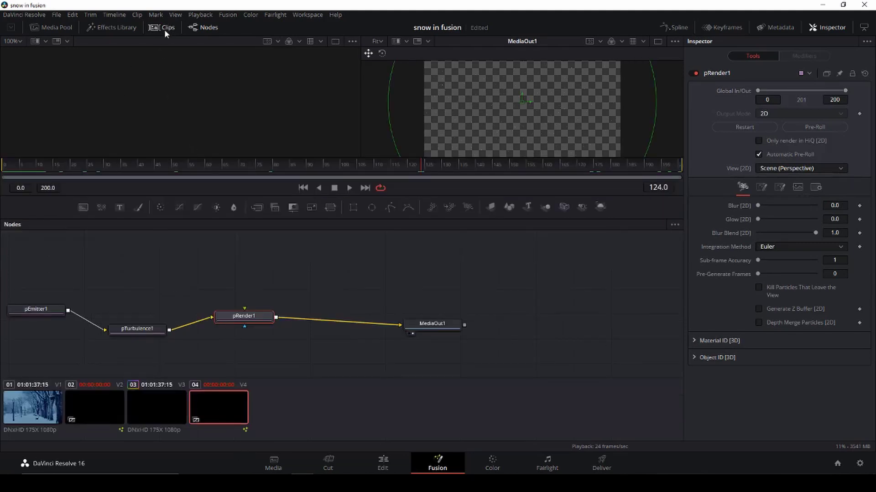
left_click(165, 26)
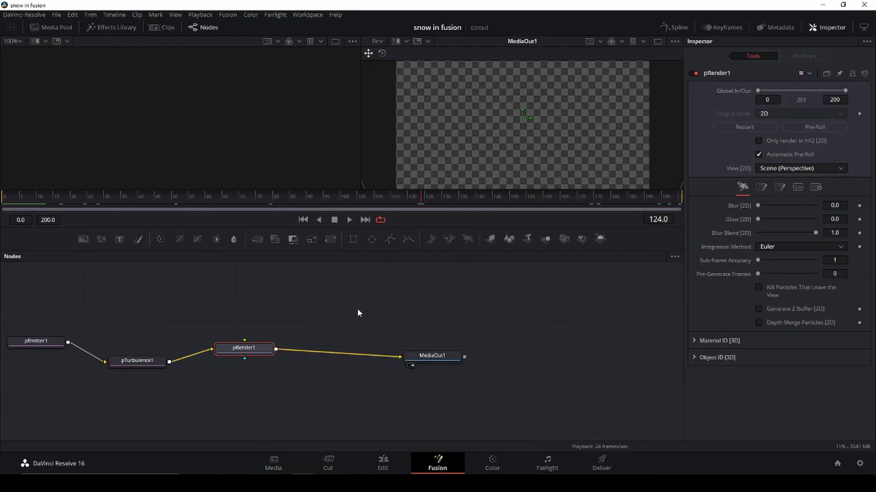
scroll(365, 309, "left", 5)
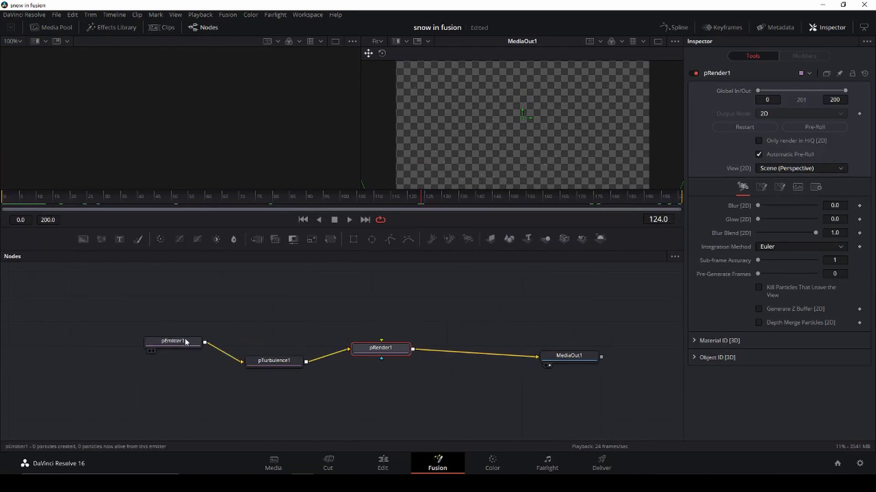
left_click(184, 342)
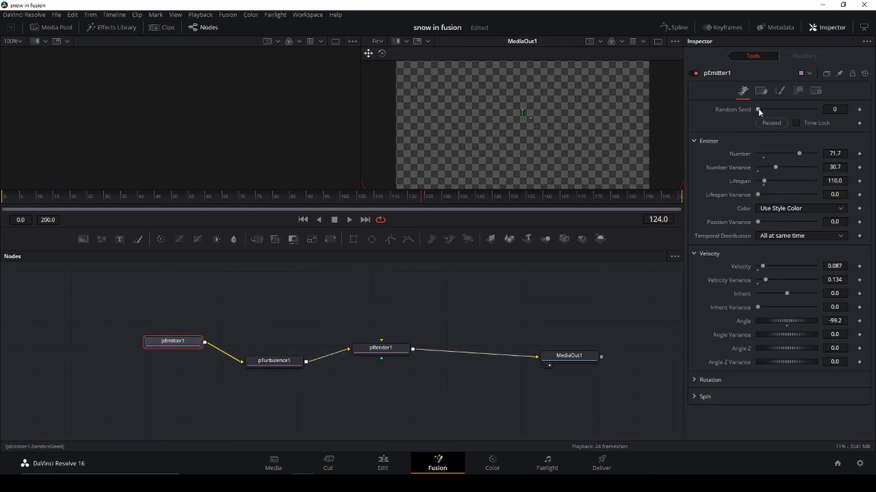
key("space")
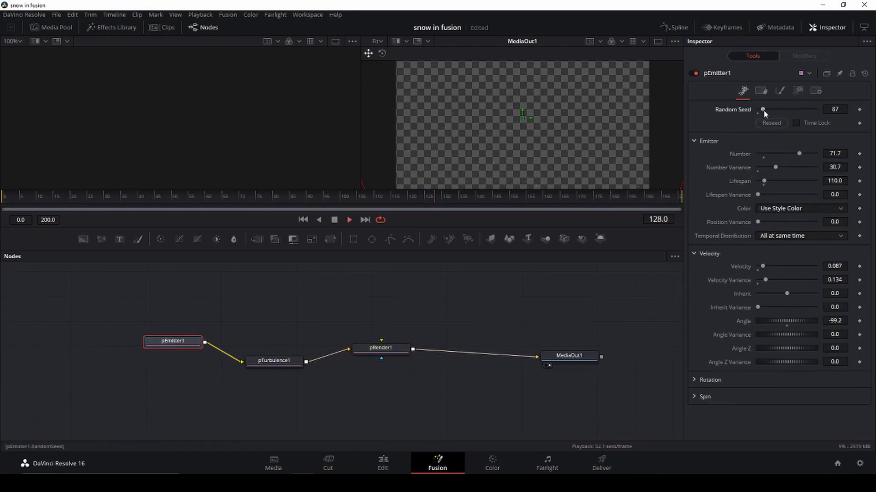
left_click_drag(763, 110, 761, 111)
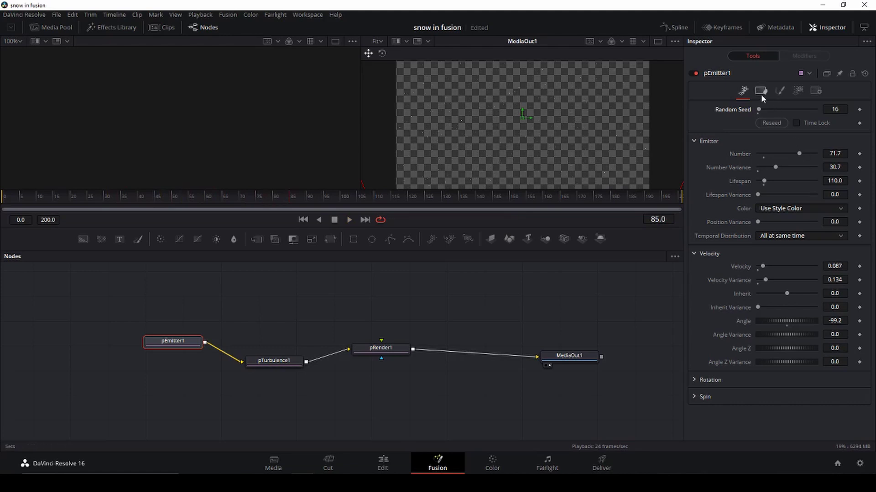
- Change pEmitter1's particle style to Brush and preview the flakes up close
left_click(779, 92)
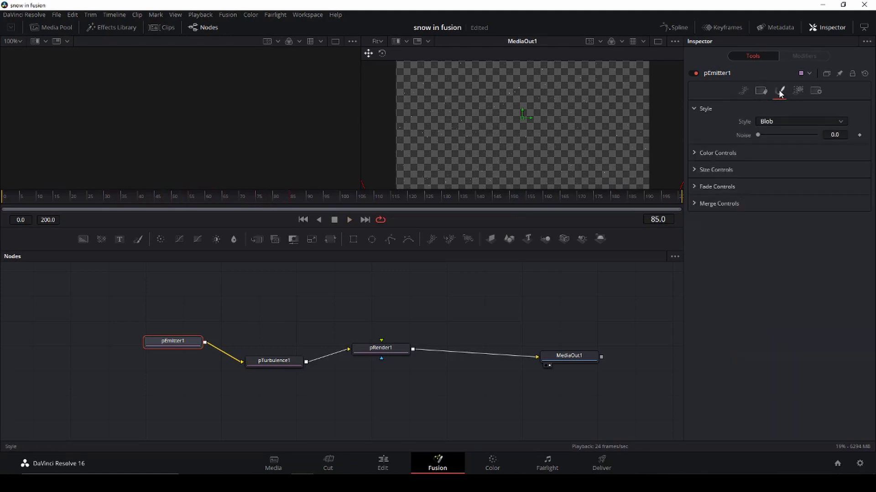
left_click(792, 122)
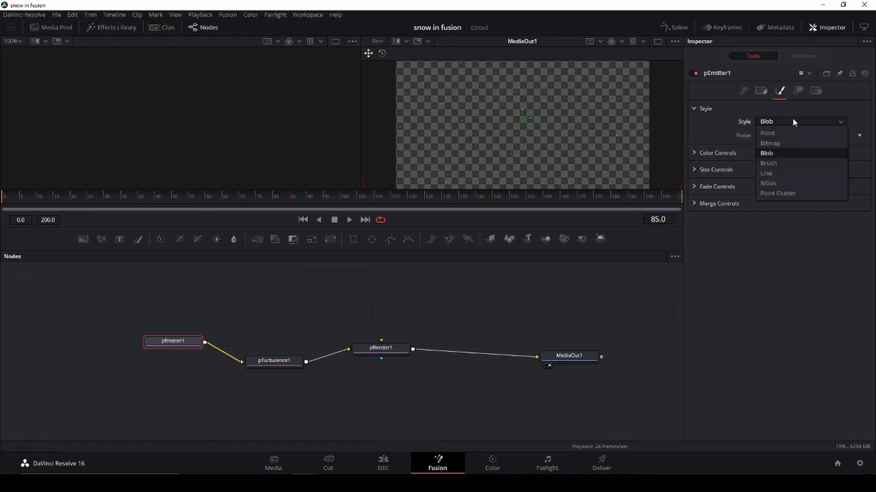
left_click(784, 166)
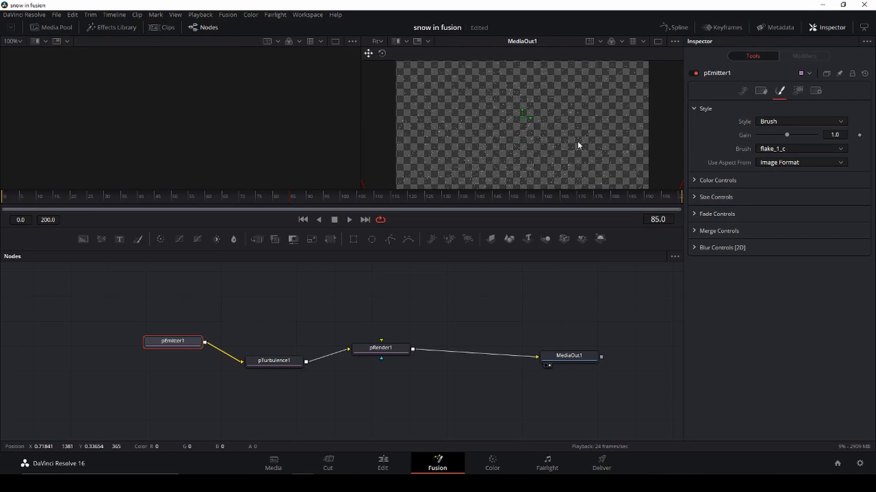
scroll(578, 145, "up", 5)
scroll(577, 142, "up", 5)
key("space")
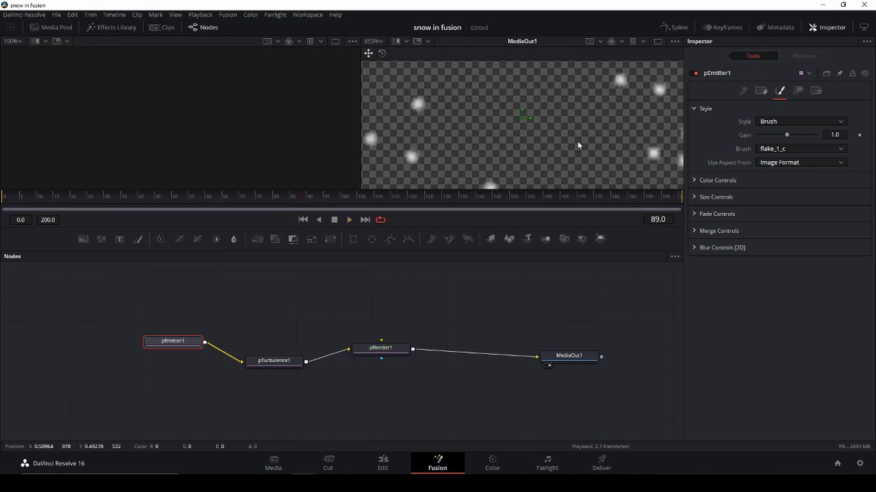
- Try the flake_2_a and flake_2_c brushes on pEmitter1's particles
left_click(793, 149)
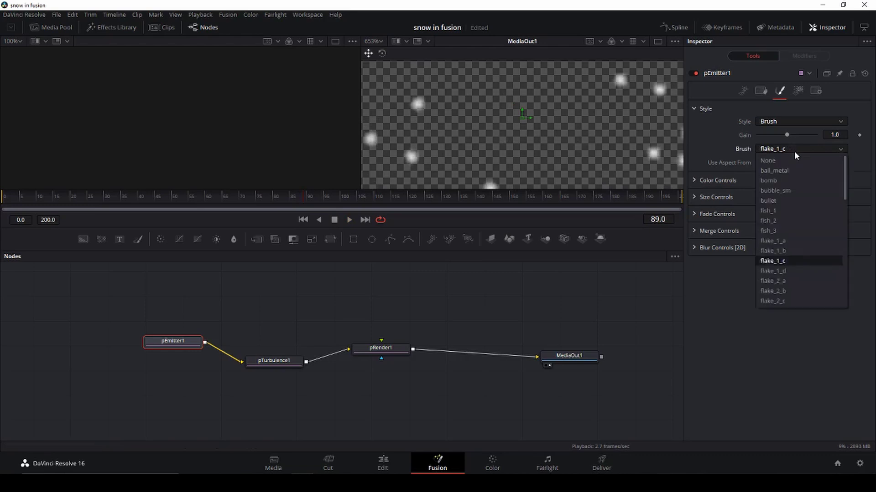
left_click(789, 281)
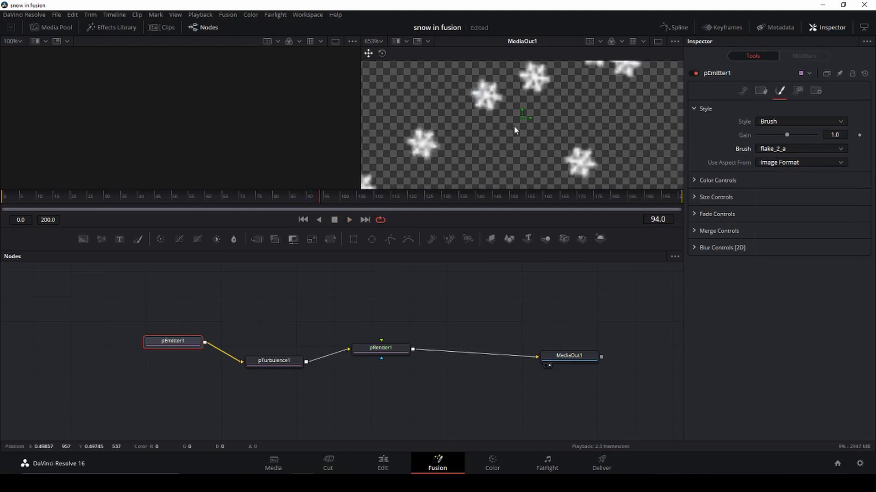
scroll(516, 129, "down", 8)
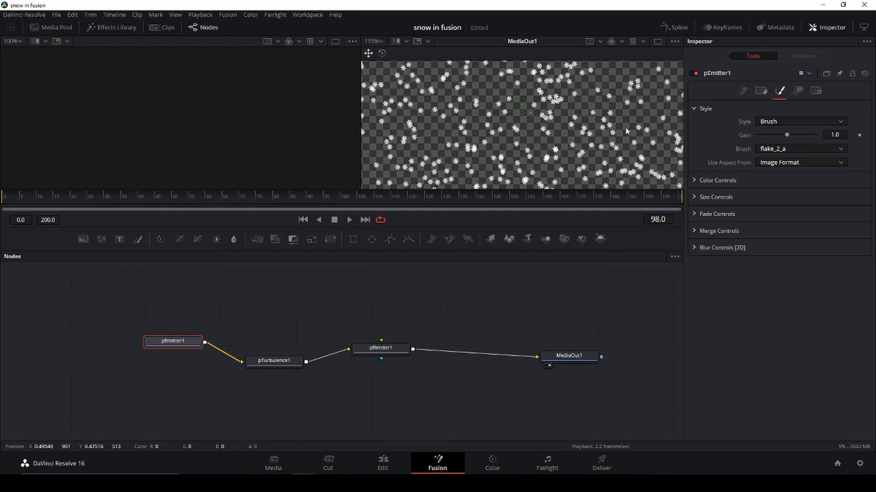
left_click(816, 151)
left_click(820, 298)
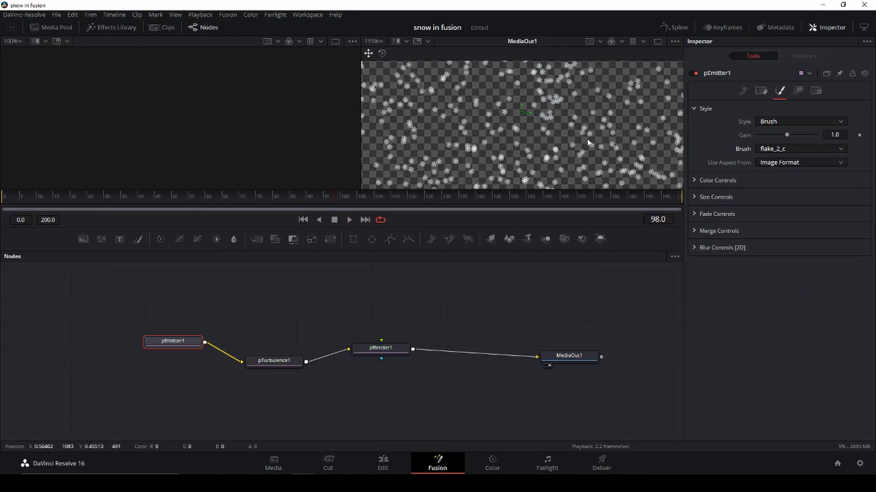
- Set pEmitter1's brush to flake_1_c and play a few frames to check the flakes up close and across the frame
left_click(828, 149)
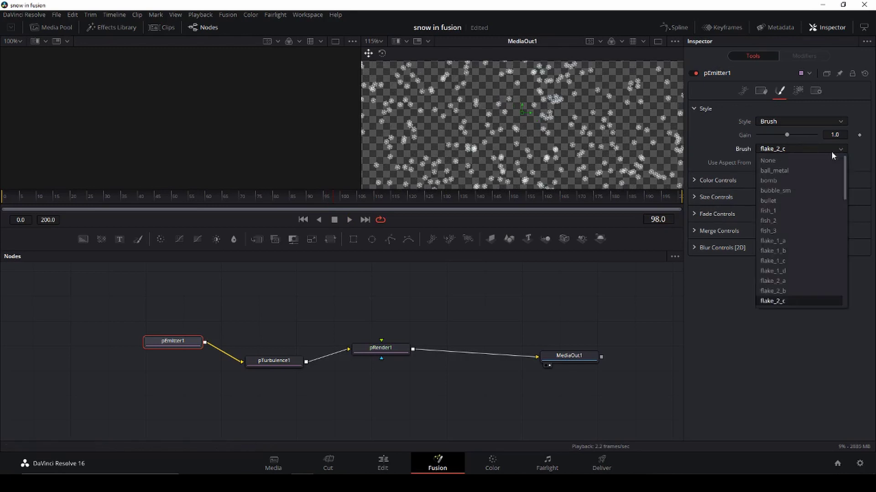
left_click(814, 263)
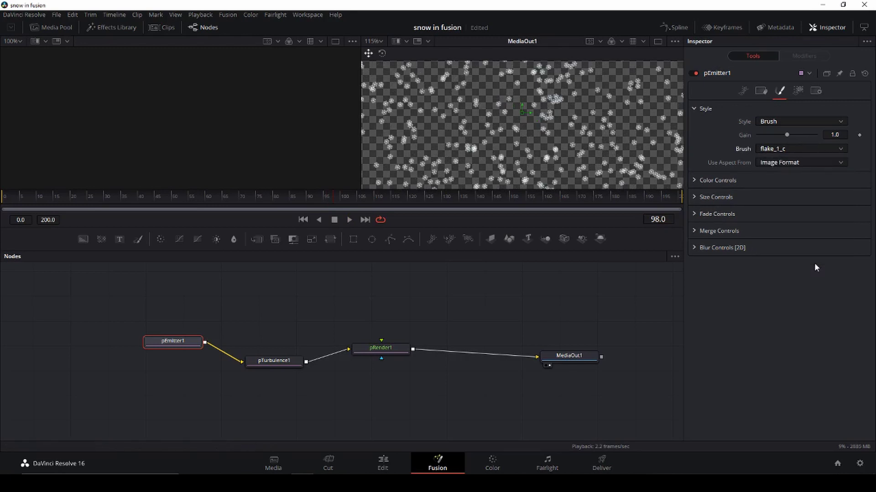
key("space")
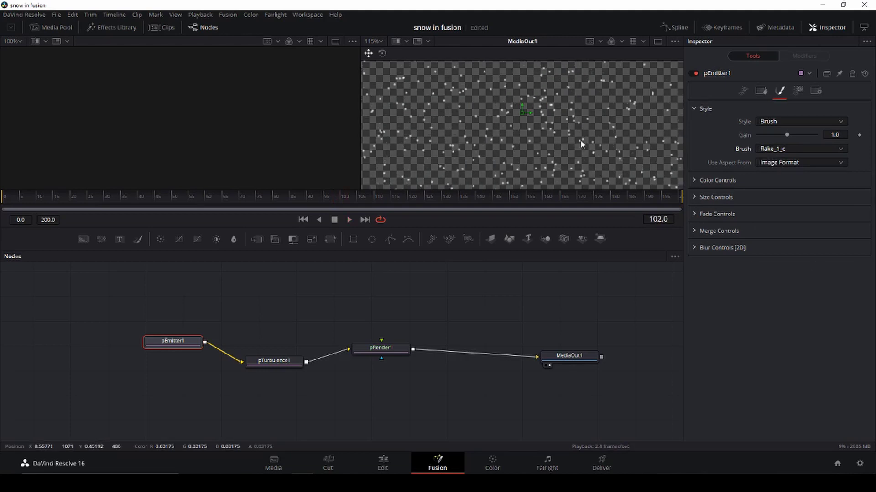
scroll(580, 139, "up", 6)
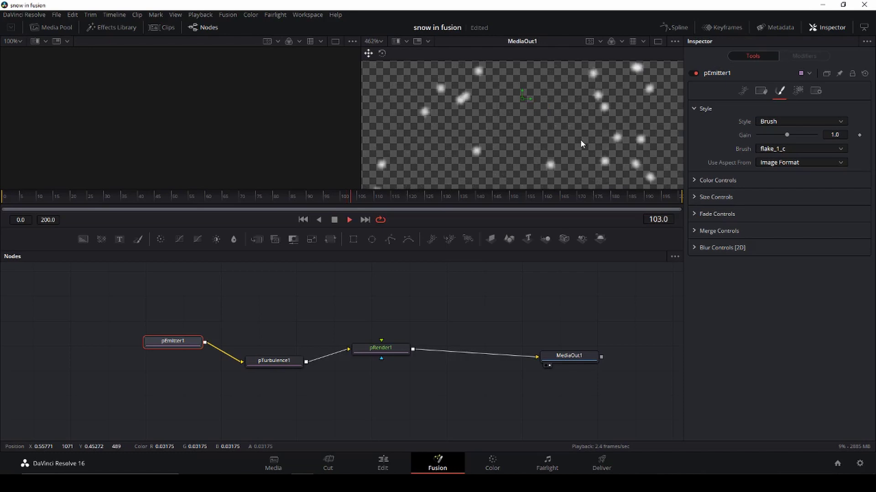
scroll(580, 138, "down", 6)
key("space")
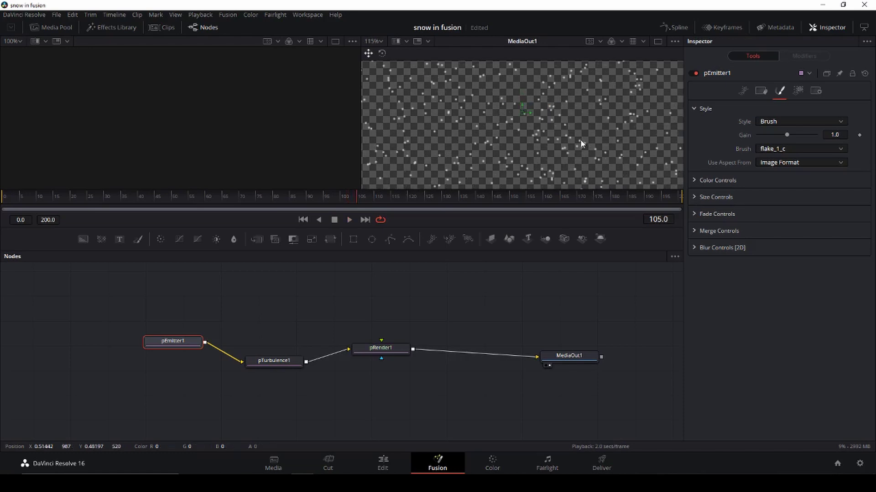
scroll(580, 138, "down", 2)
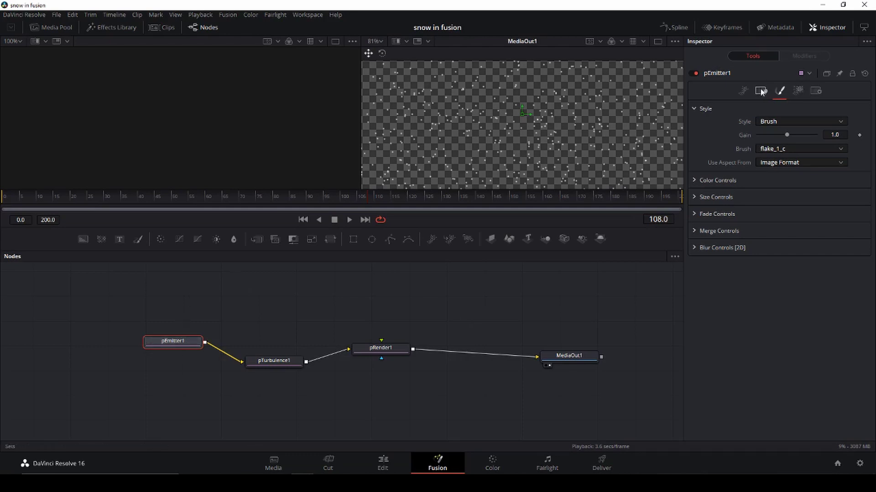
- Set pEmitter1's Random Seed to 0, Velocity to 0.142 and Velocity Variance to 0.079, and return to the Edit page
left_click(744, 91)
left_click_drag(745, 107, 743, 110)
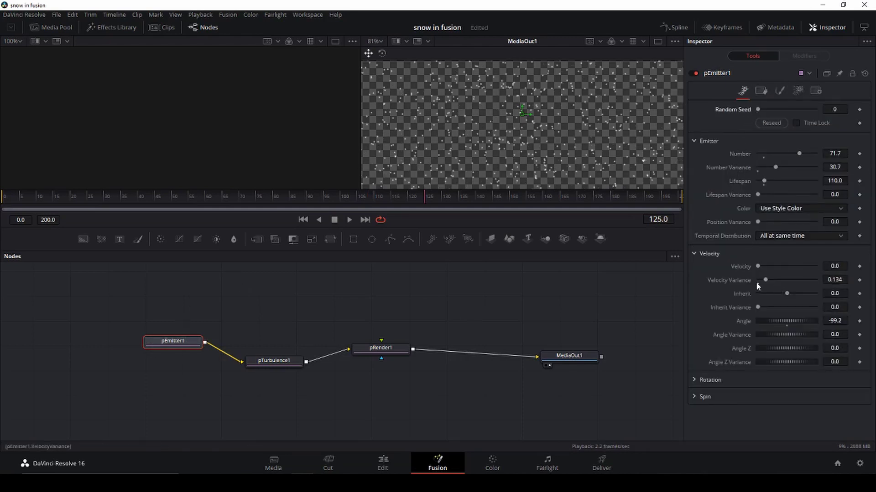
mouse_move(760, 269)
left_mouse_down()
mouse_move(772, 267)
mouse_move(761, 280)
left_mouse_up()
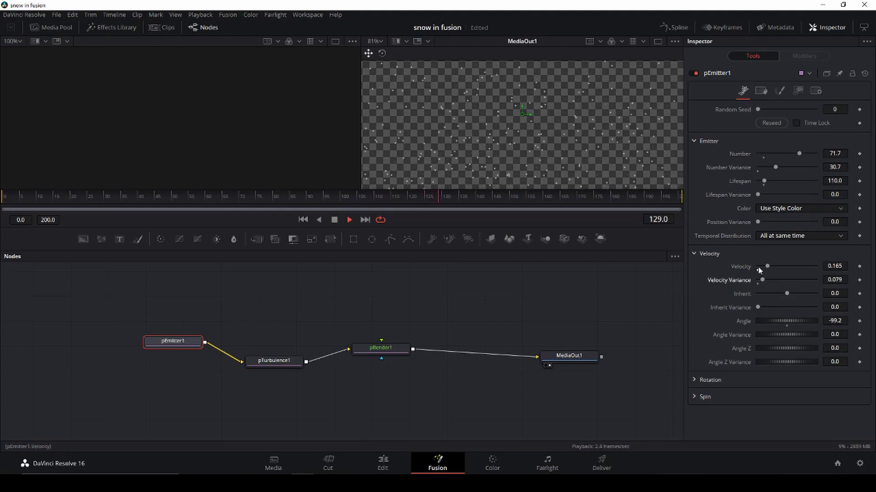
left_click_drag(767, 264, 765, 266)
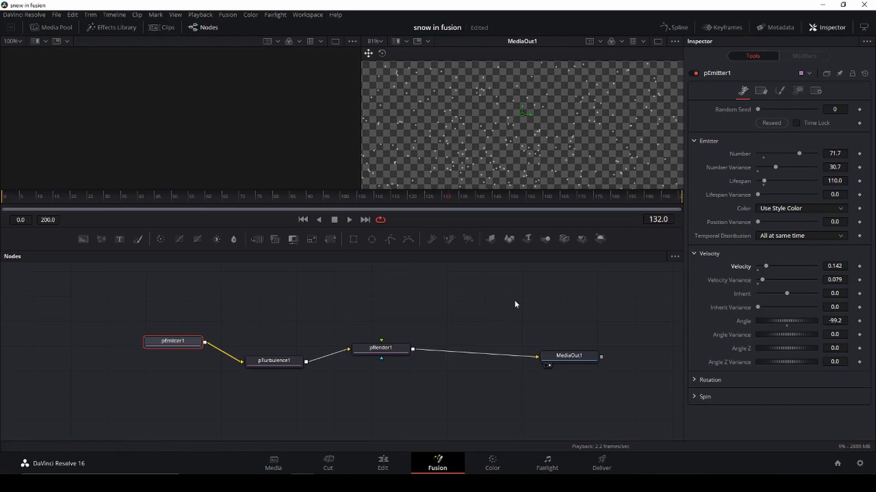
left_click(388, 463)
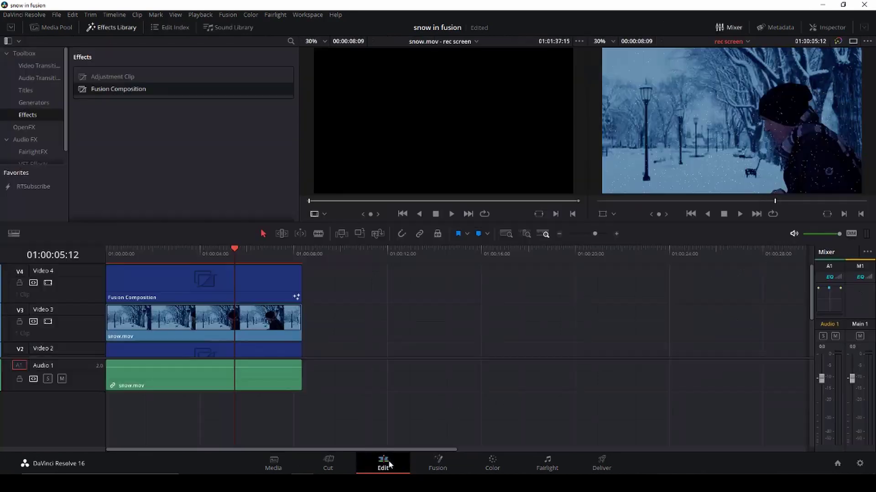
- Play the timeline from the start and again from about two seconds to check the foreground snow over the man
left_click_drag(231, 256, 108, 251)
key("space")
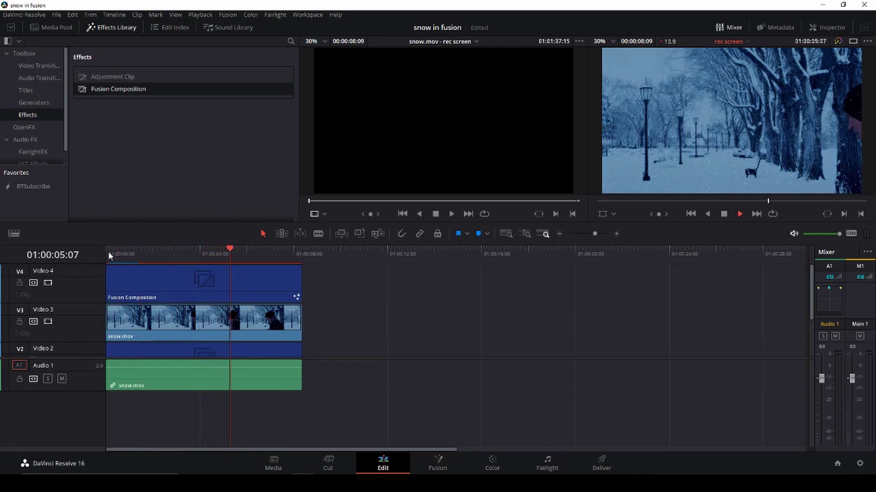
key("space")
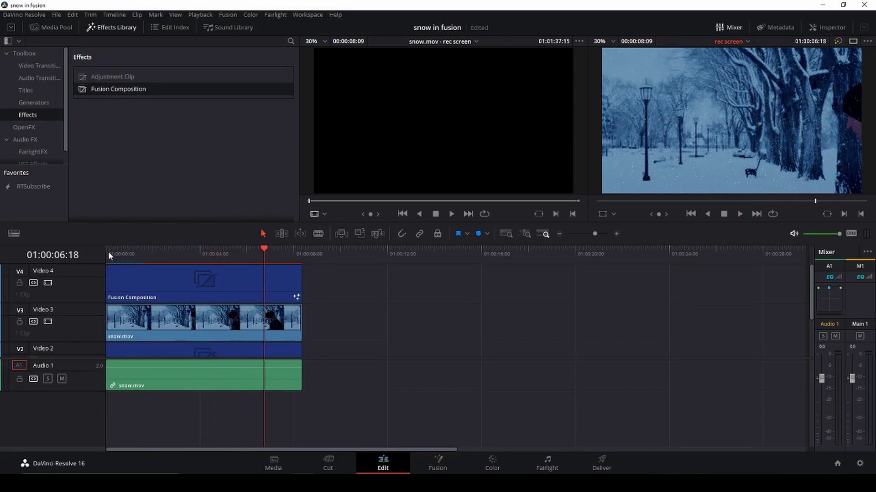
left_click_drag(269, 250, 156, 254)
key("space")
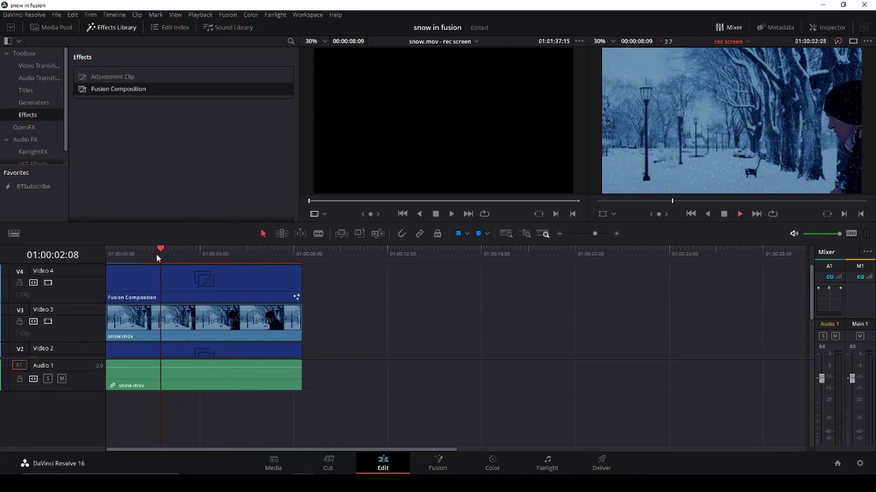
key("space")
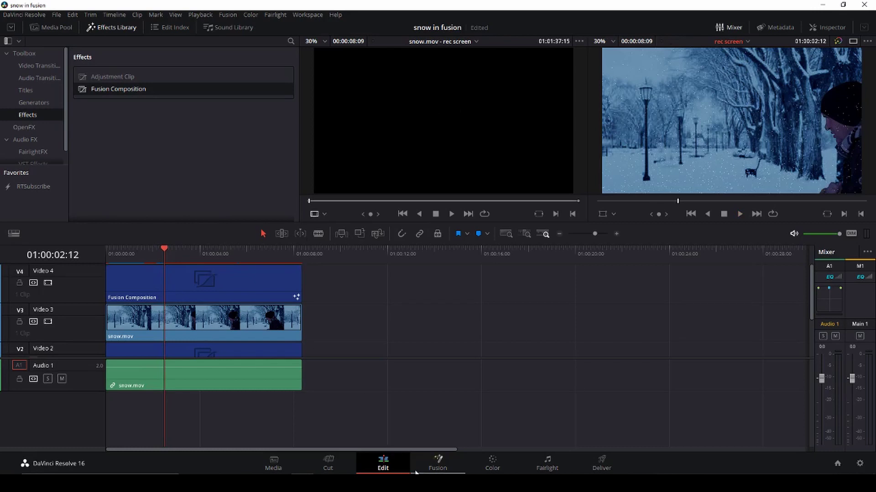
- Set pRender1's Blur to 0.8 in the Video 4 composition and play the timeline from the start
left_click(438, 463)
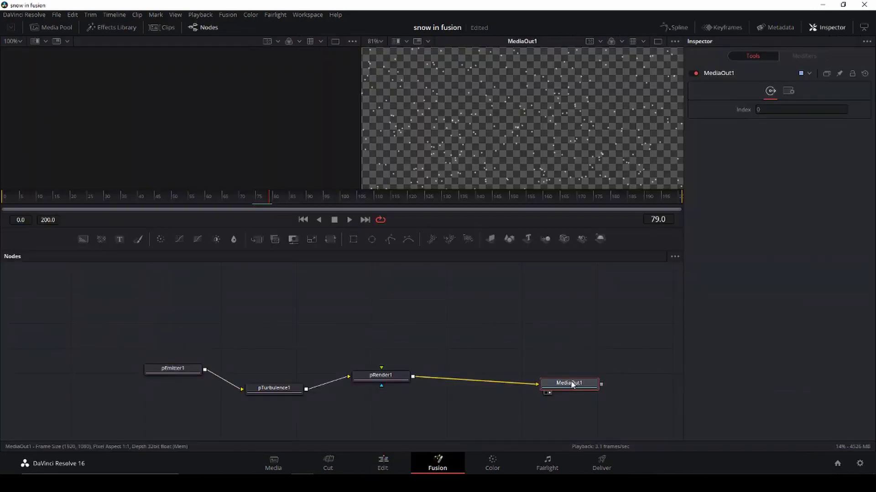
left_click(390, 376)
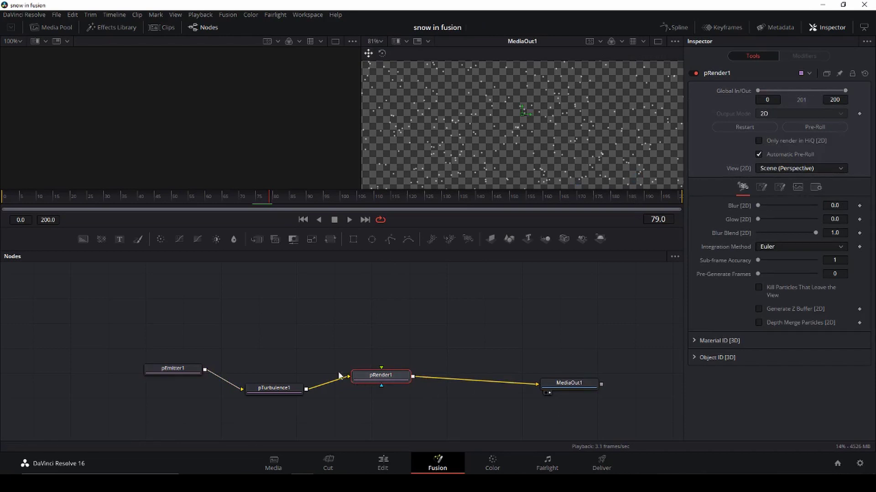
left_click(173, 371)
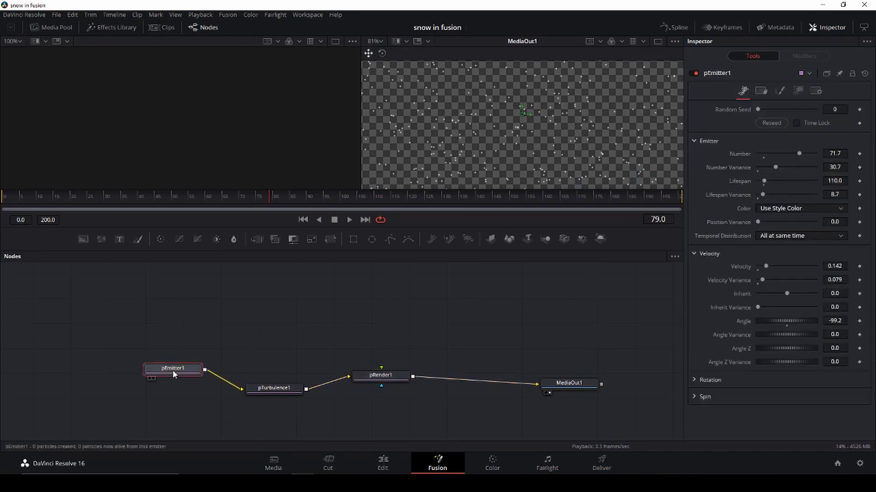
left_click(386, 375)
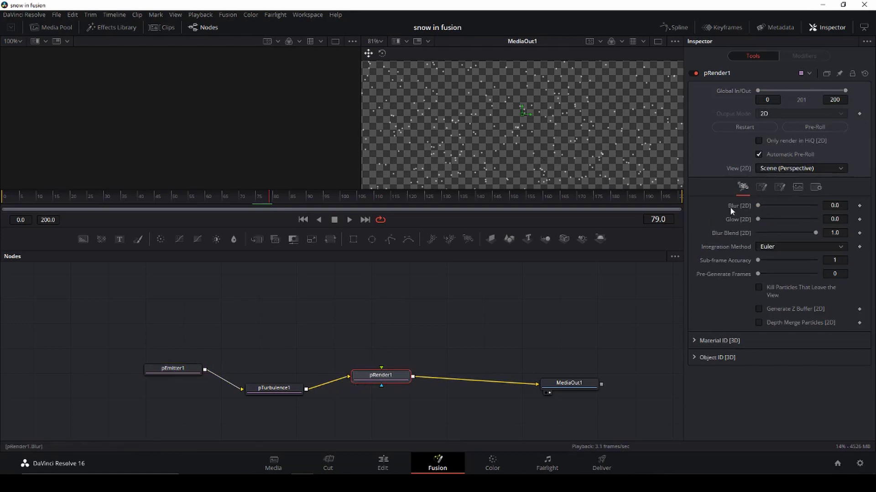
mouse_move(759, 204)
left_mouse_down()
mouse_move(772, 205)
mouse_move(759, 207)
left_mouse_up()
left_click_drag(760, 206, 759, 206)
left_click(382, 463)
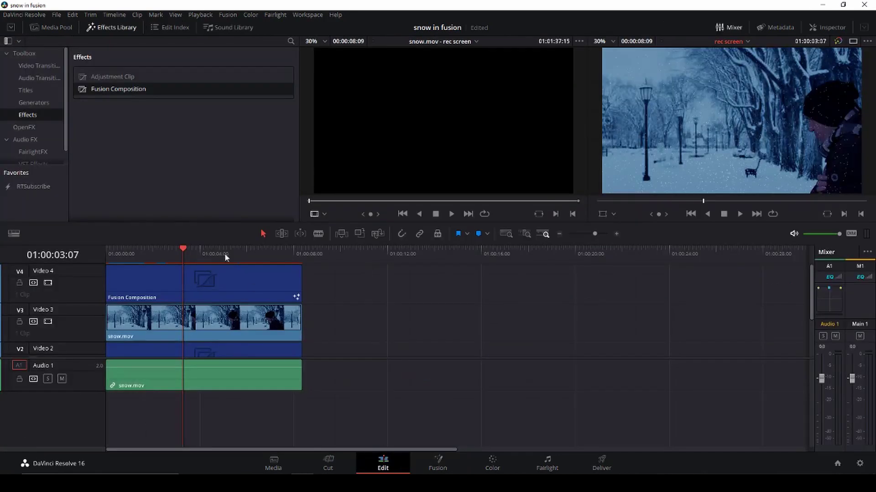
left_click_drag(188, 249, 98, 256)
key("space")
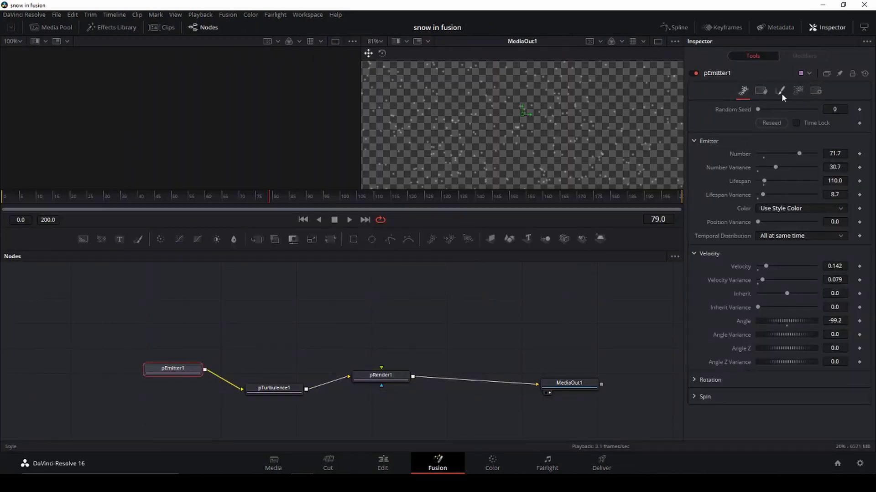
- Enlarge the Video 4 snowflakes by setting pEmitter1's particle Size to 0.2638
left_click(781, 92)
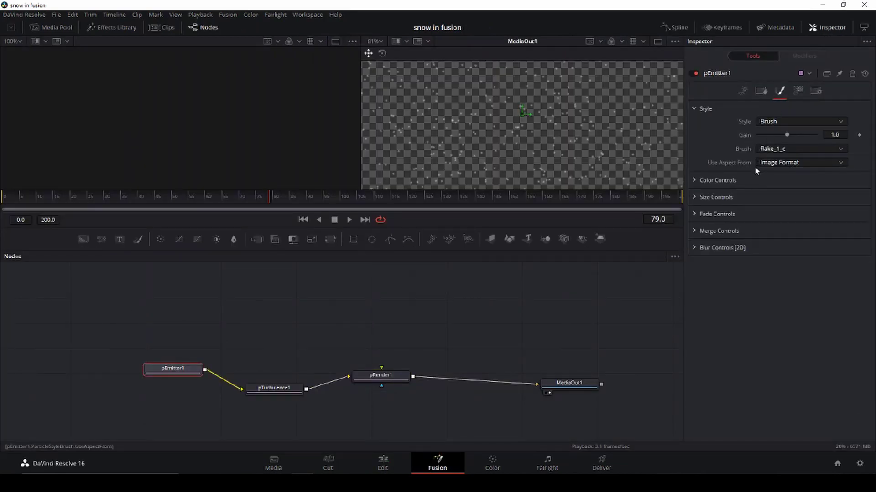
left_click(692, 198)
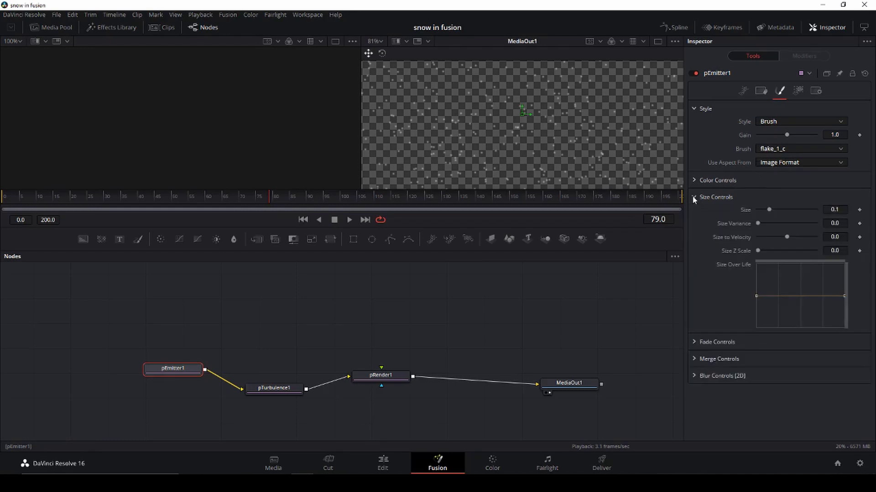
left_click_drag(769, 210, 789, 212)
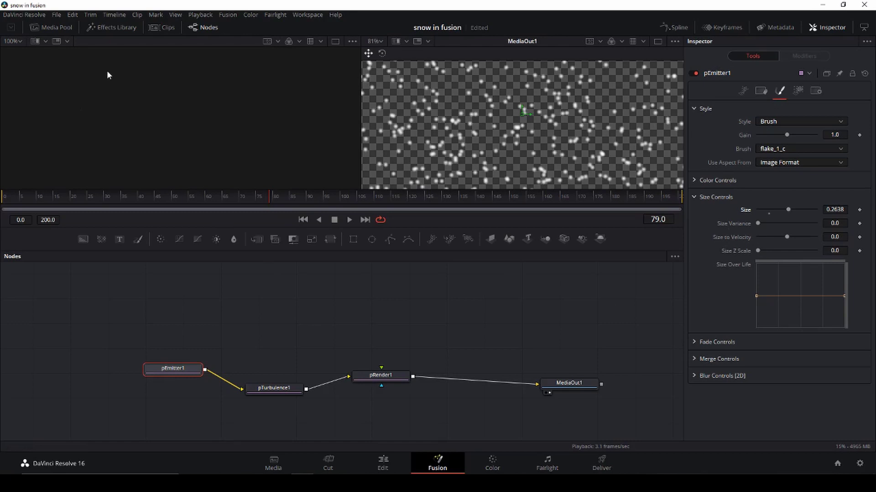
- Open the Video 2 Fusion composition and set its pEmitter1 particle Size to 0.1005
left_click(157, 27)
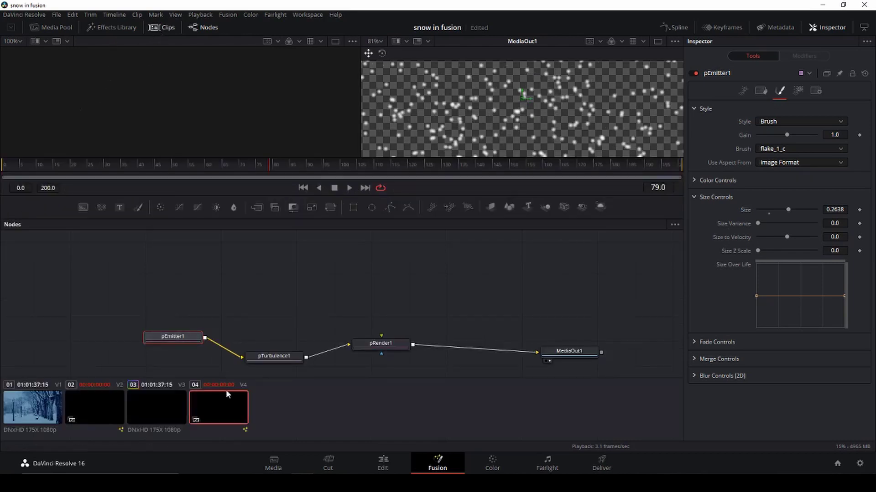
left_click(93, 402)
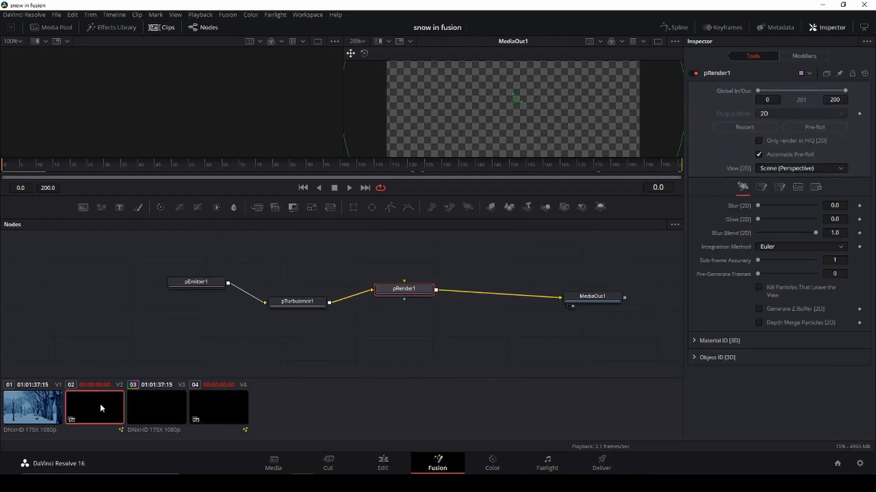
key("space")
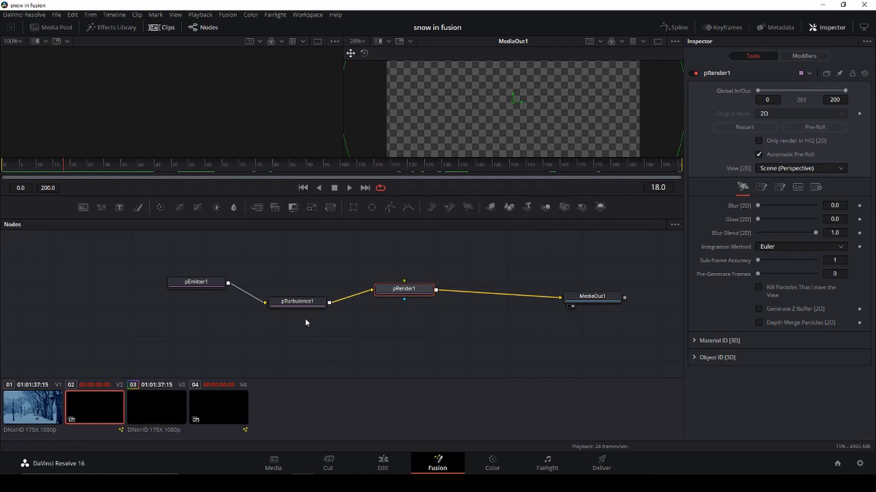
left_click(201, 283)
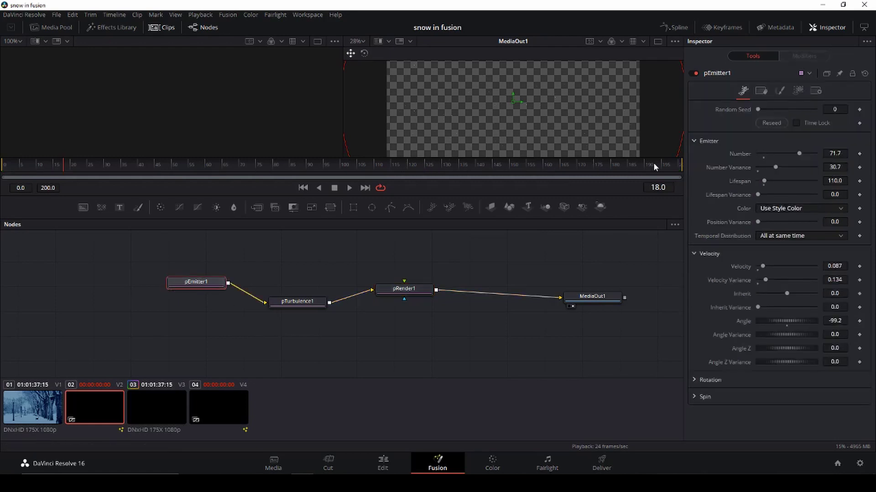
left_click(779, 91)
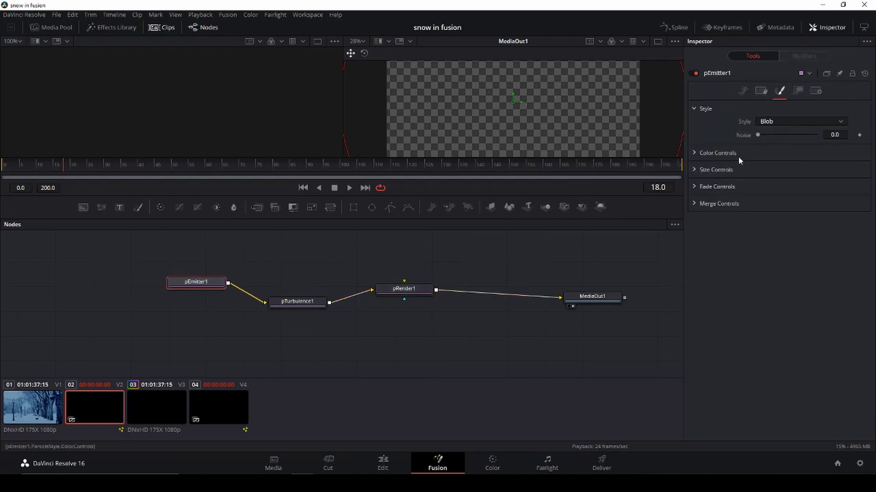
left_click(695, 170)
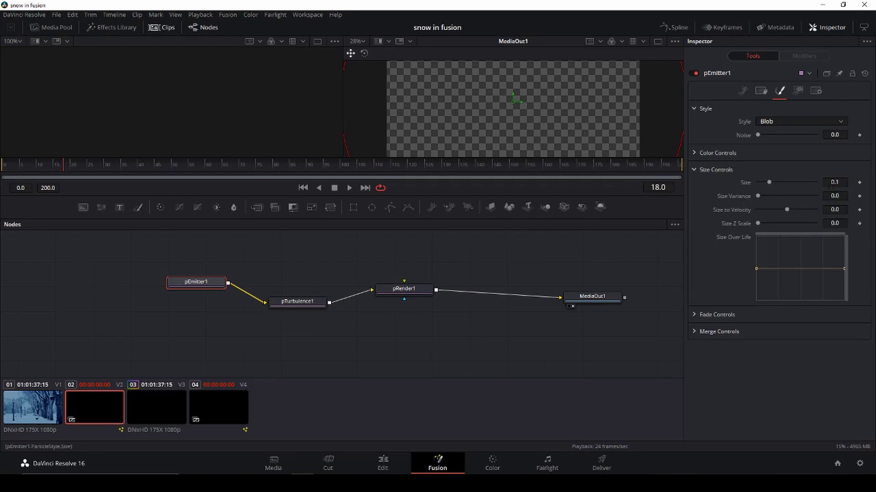
type("0.1001")
key("Return")
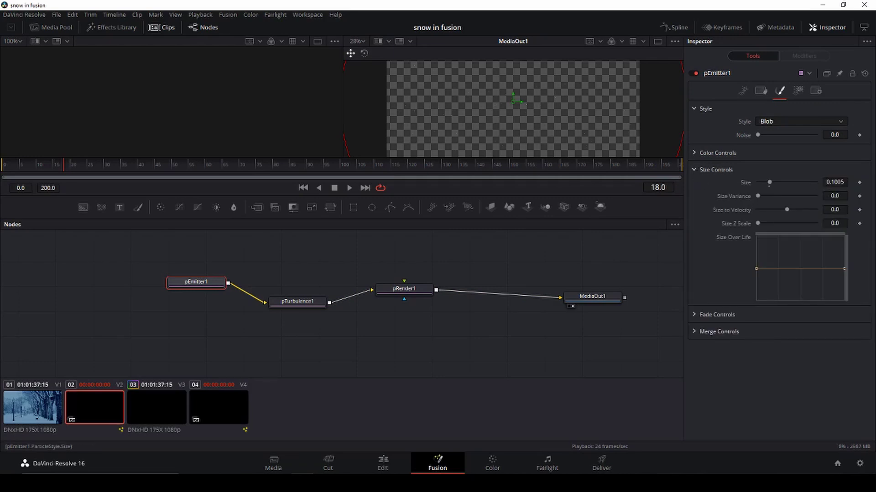
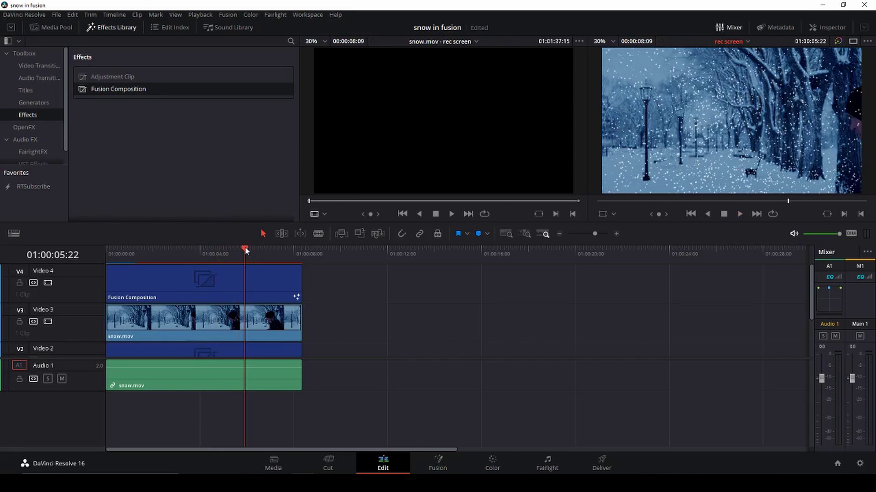
- Play the timeline on the Edit page several times from the start to check both snow layers together
key("space")
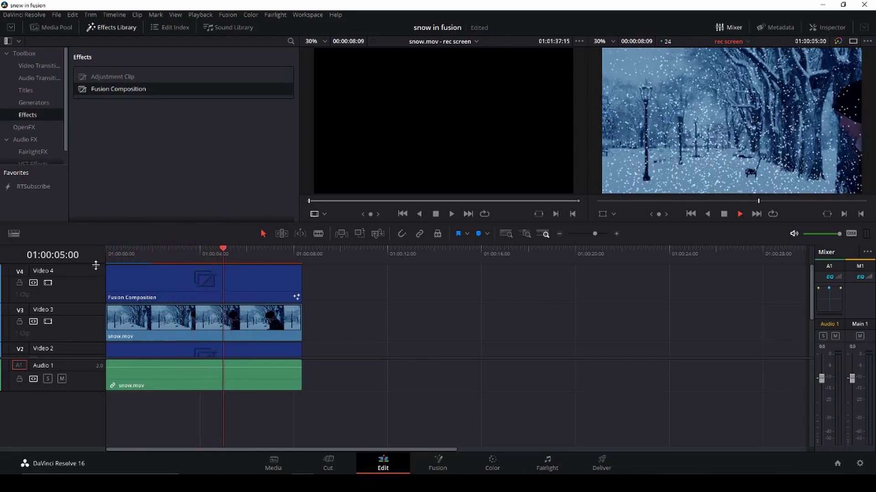
key("space")
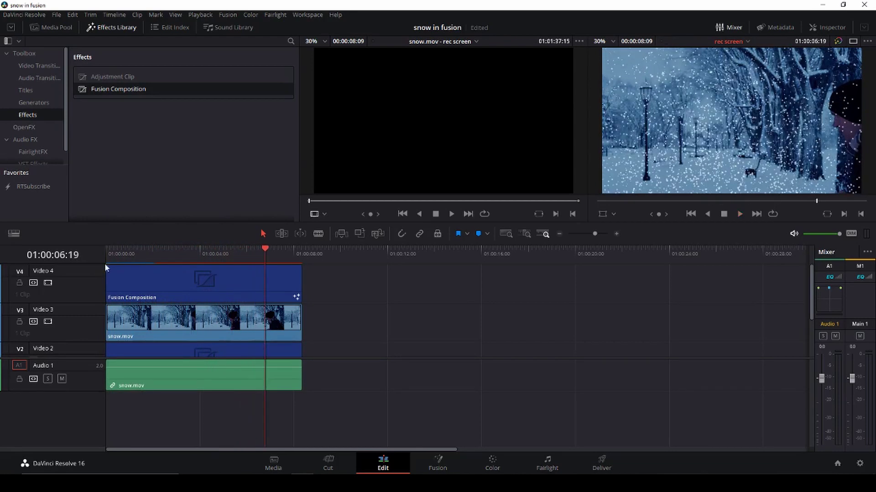
left_click_drag(269, 255, 111, 258)
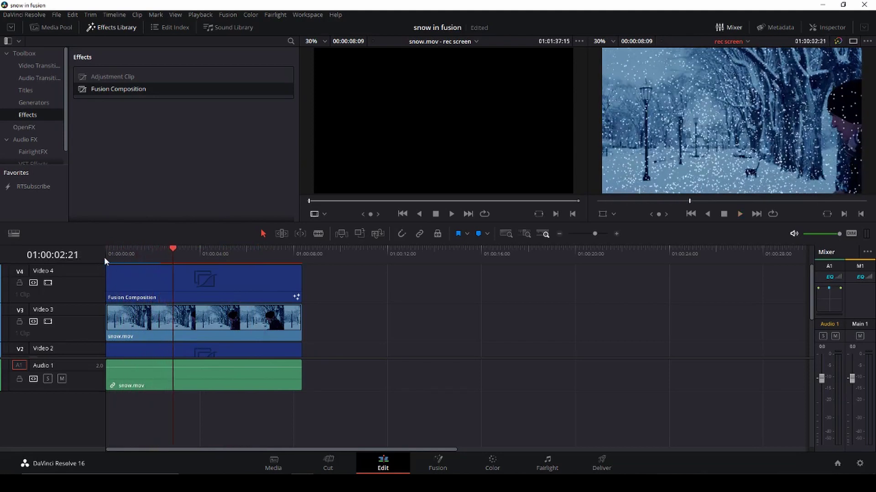
key("space")
left_click(169, 249)
left_click_drag(169, 249, 103, 257)
key("space")
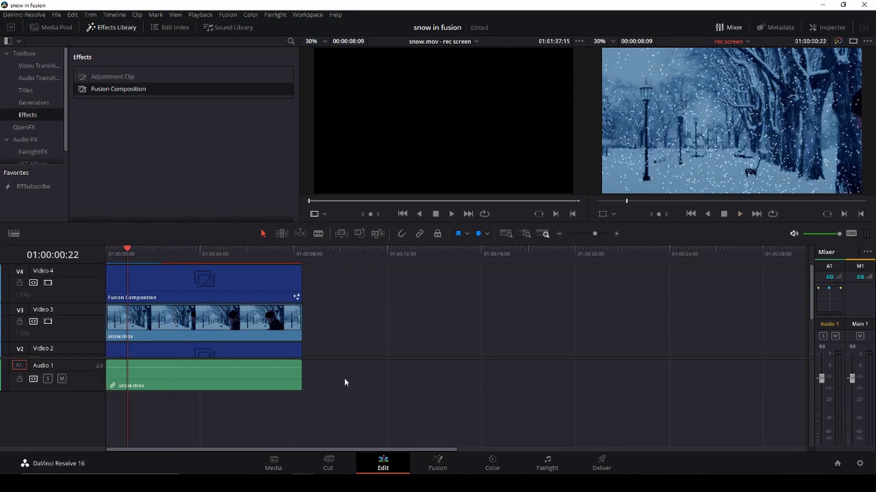
- Raise pRender1's Pre-Generate Frames in the Video 2 composition so snow already falls at the first frame
left_click(444, 467)
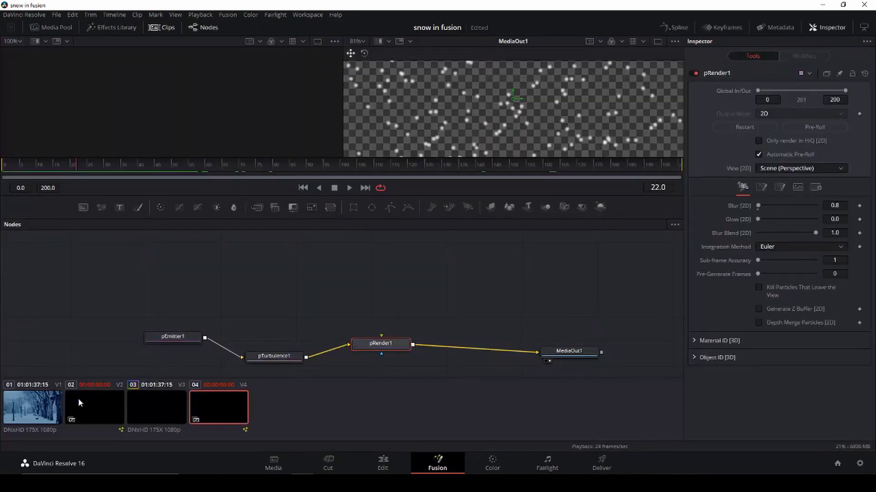
left_click(83, 406)
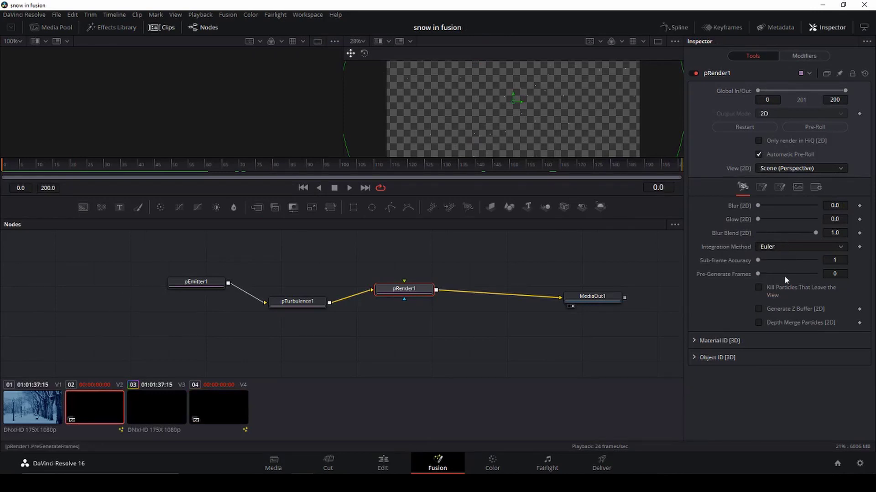
left_click_drag(759, 271, 760, 271)
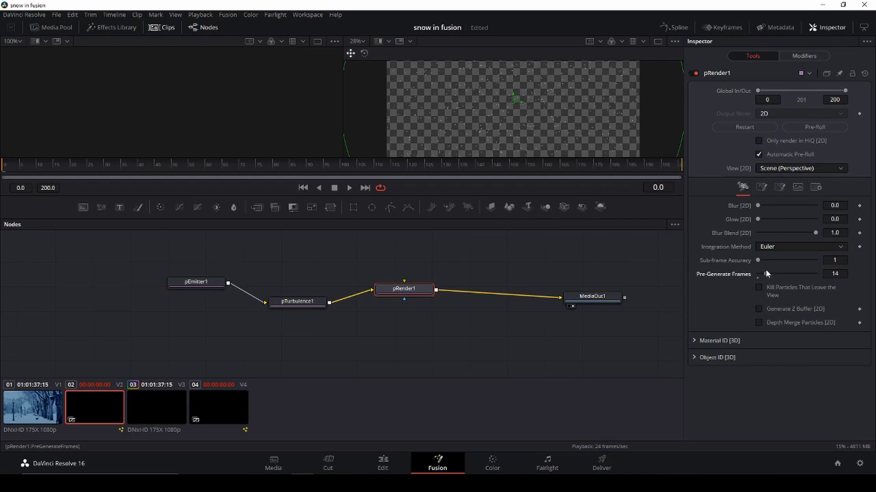
left_click_drag(767, 270, 770, 269)
- Set pRender1's Pre-Generate Frames to 24 in the Video 4 composition
left_click(203, 406)
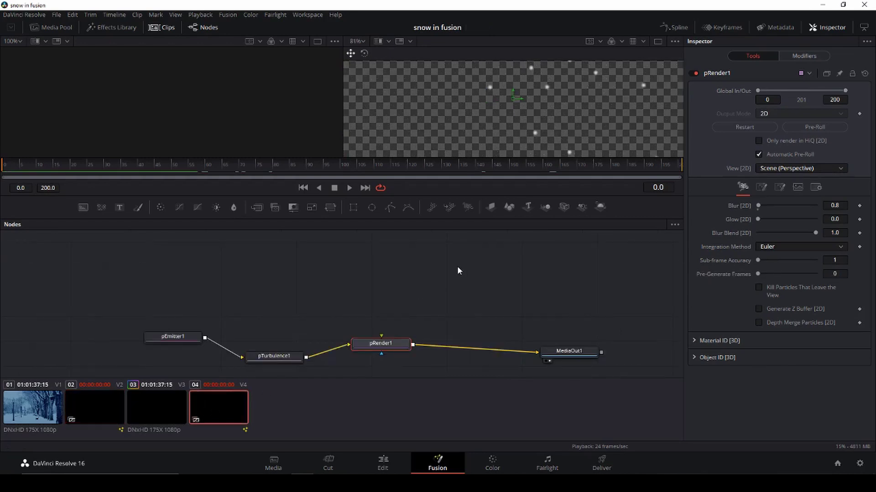
left_click(174, 337)
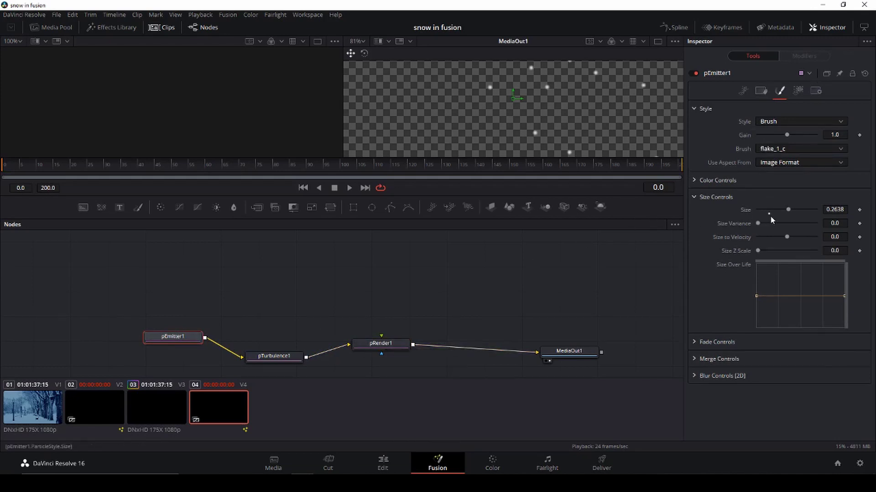
left_click(390, 348)
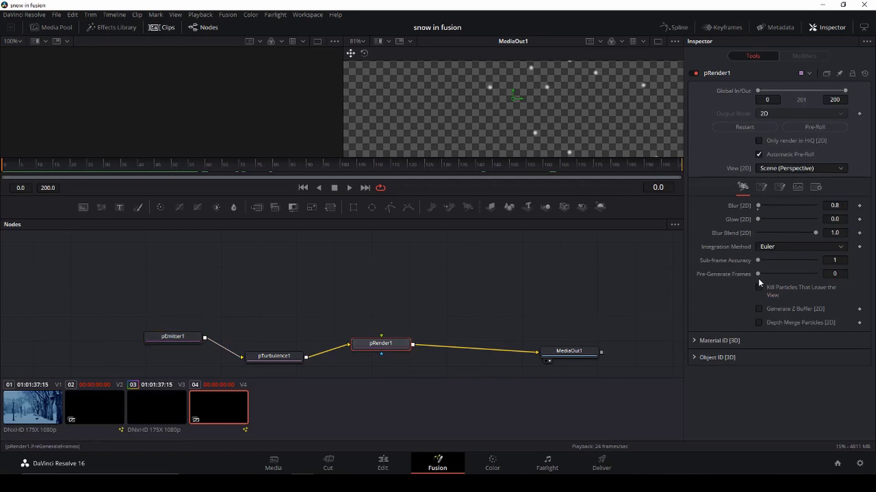
left_click_drag(758, 275, 772, 274)
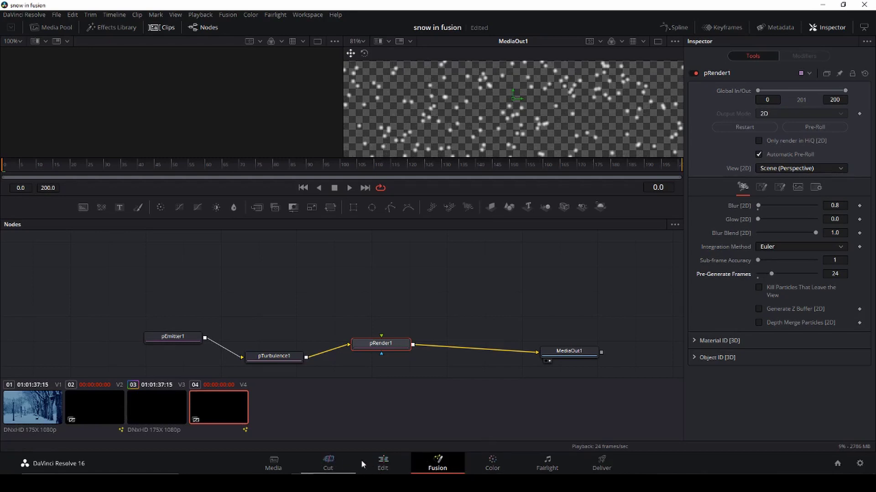
- Disable the Fusion Composition clips on Video 4 and Video 2 in the Edit page timeline
left_click(389, 459)
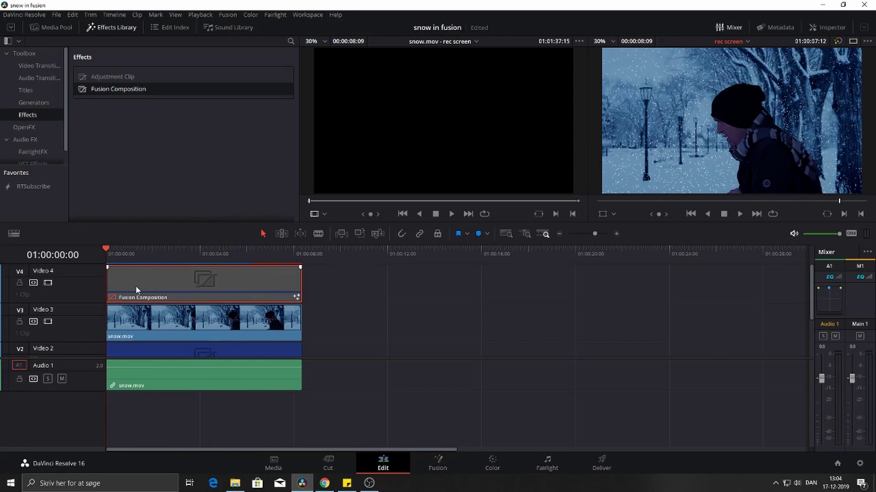
scroll(161, 331, "down", 2)
left_click(162, 334)
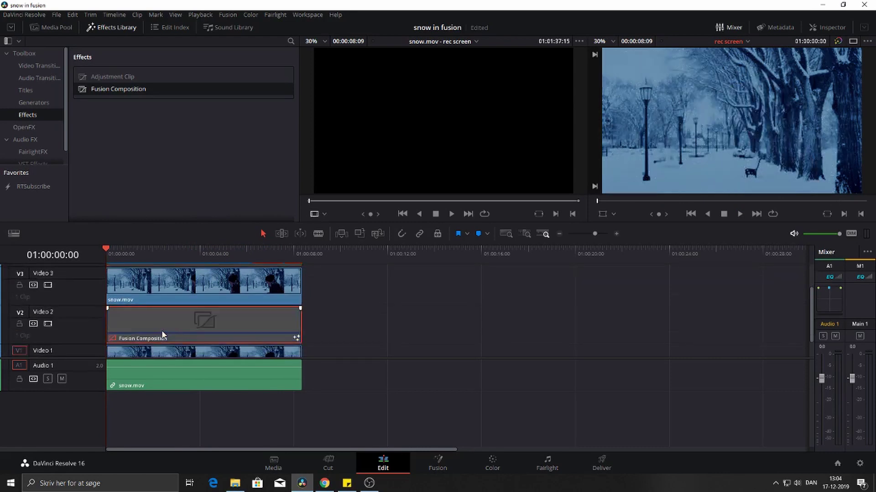